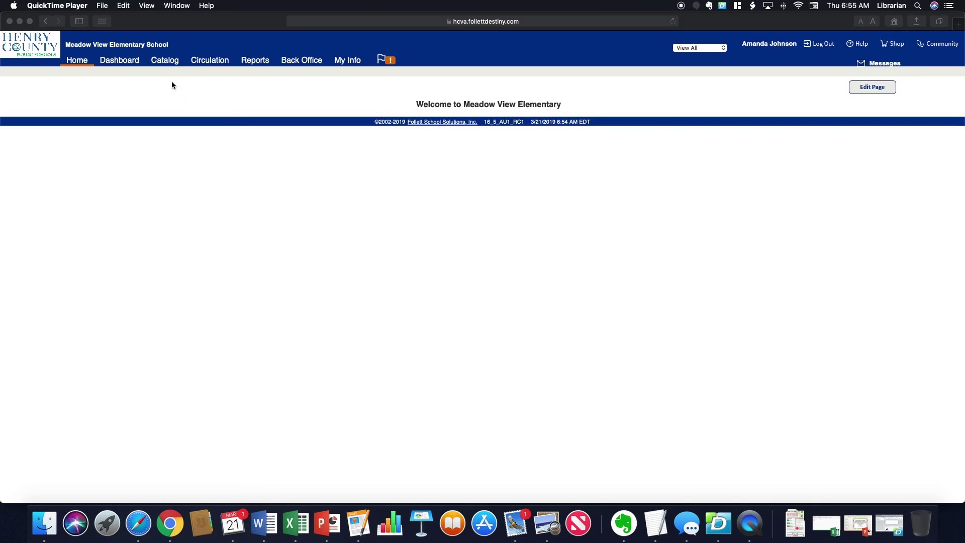
- Open the Library Reports list from Destiny's Reports section
{"action": "left_click", "coordinate": [256, 62]}
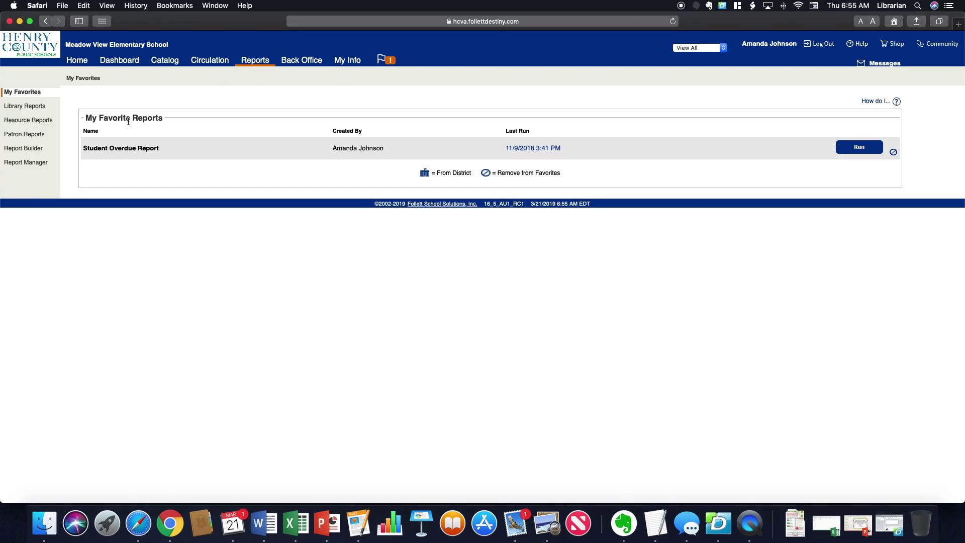
{"action": "left_click", "coordinate": [26, 107]}
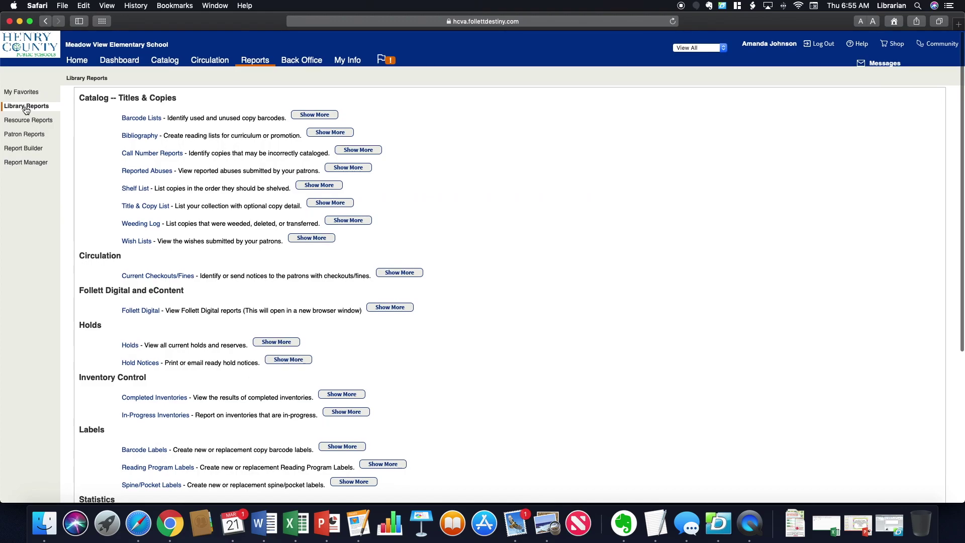
{"action": "scroll", "coordinate": [30, 107], "scroll_direction": "down", "scroll_amount": 1}
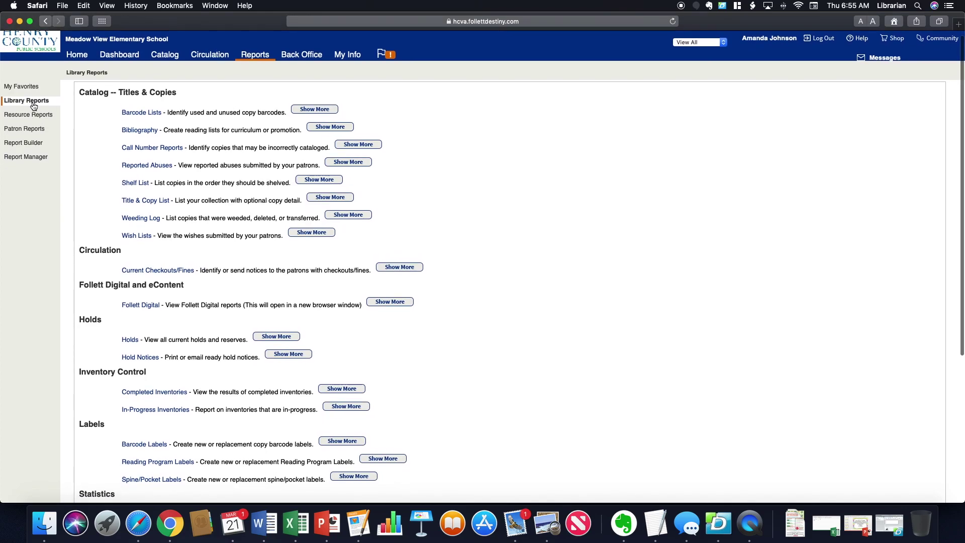
- Check the Barcode Lists report's Used/Unused choice, keep Used, and return to Library Reports
{"action": "left_click", "coordinate": [144, 113]}
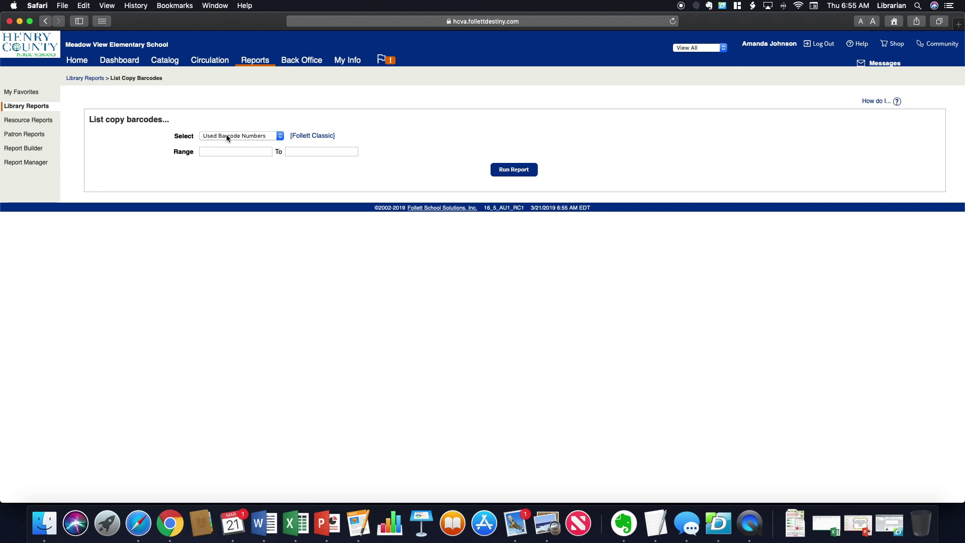
{"action": "left_click", "coordinate": [279, 136]}
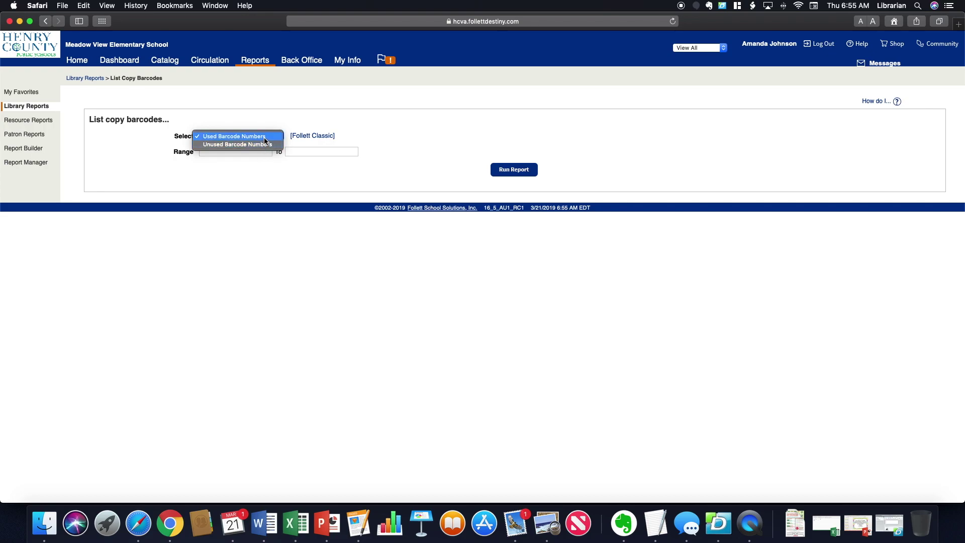
{"action": "left_click", "coordinate": [479, 124]}
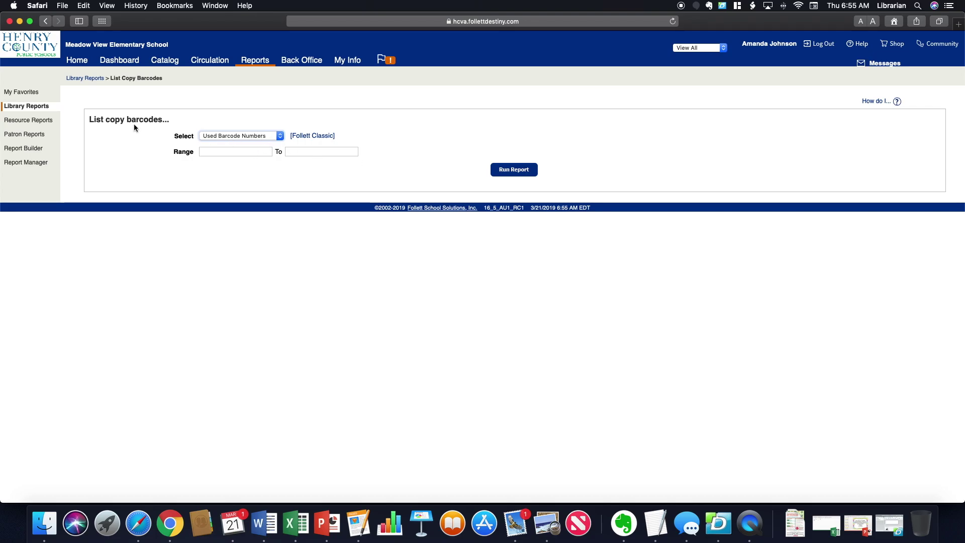
{"action": "left_click", "coordinate": [86, 79]}
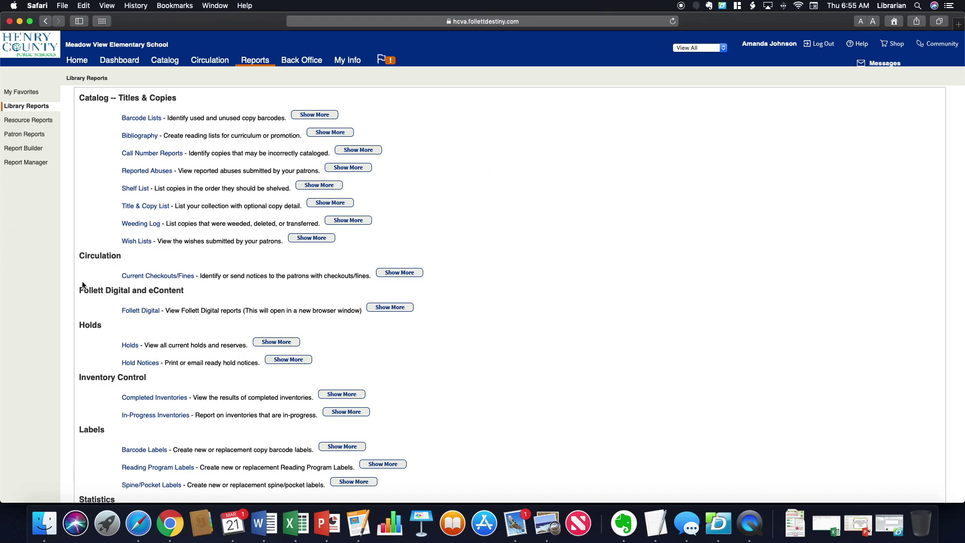
{"action": "scroll", "coordinate": [80, 284], "scroll_direction": "down", "scroll_amount": 2}
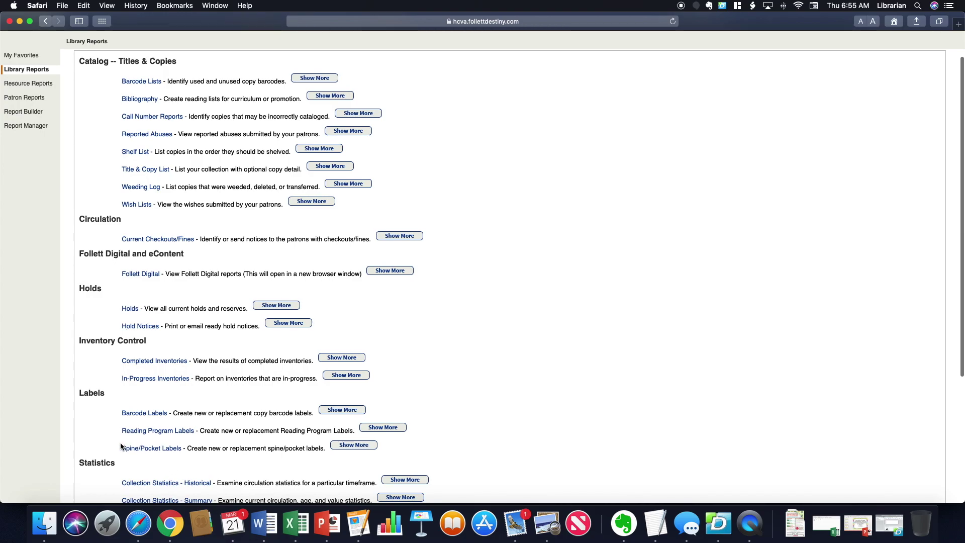
- Open the Barcode Labels form under Labels and leave Sort by on Barcode
{"action": "left_click", "coordinate": [148, 414]}
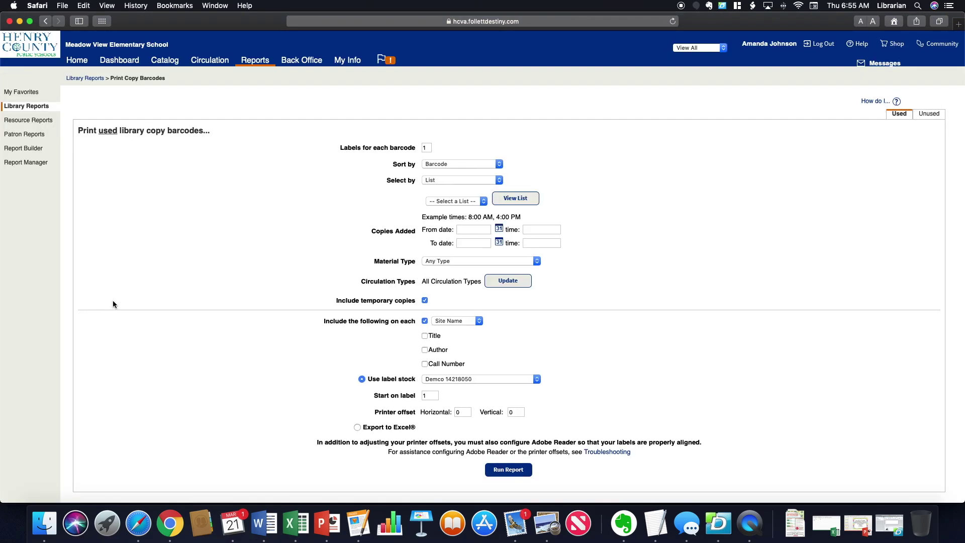
{"action": "scroll", "coordinate": [403, 187], "scroll_direction": "down", "scroll_amount": 1}
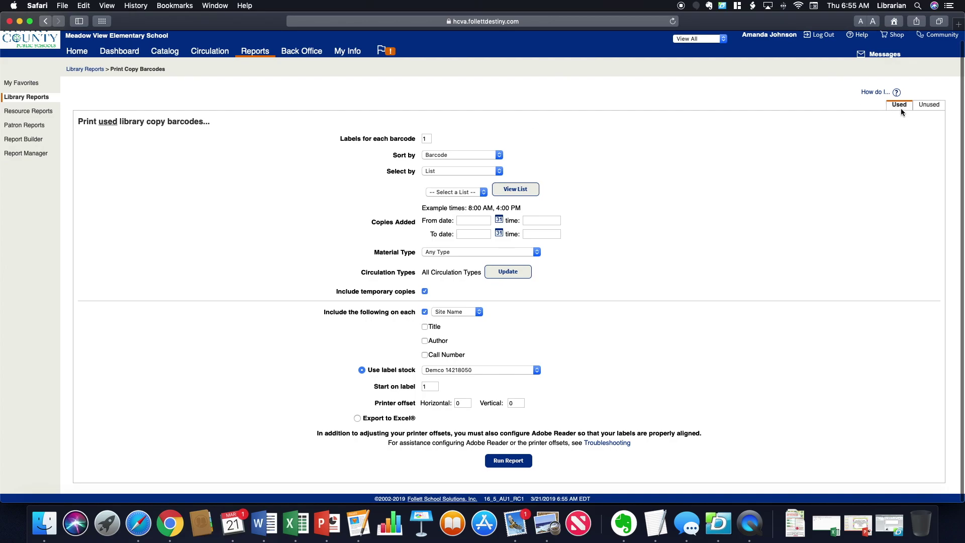
{"action": "scroll", "coordinate": [459, 176], "scroll_direction": "up", "scroll_amount": 1}
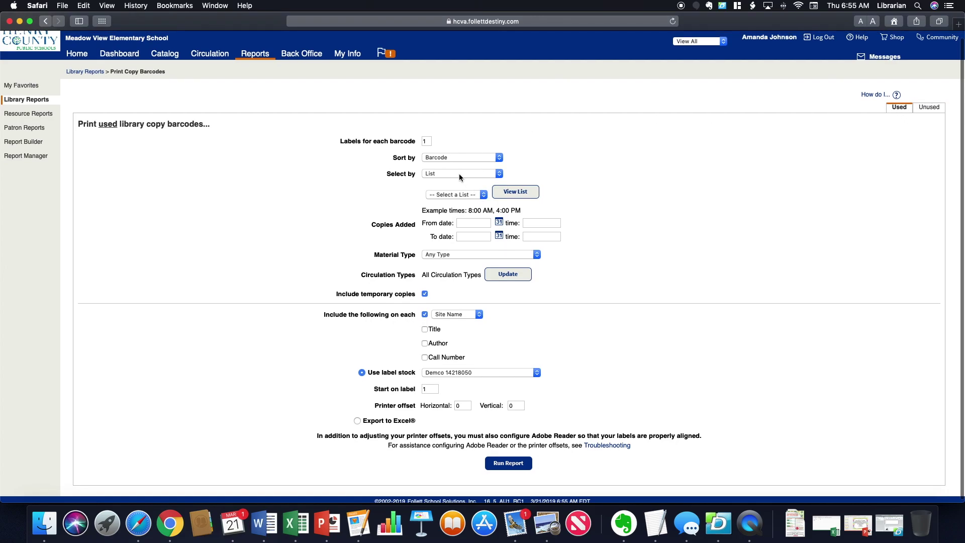
{"action": "scroll", "coordinate": [425, 150], "scroll_direction": "down", "scroll_amount": 1}
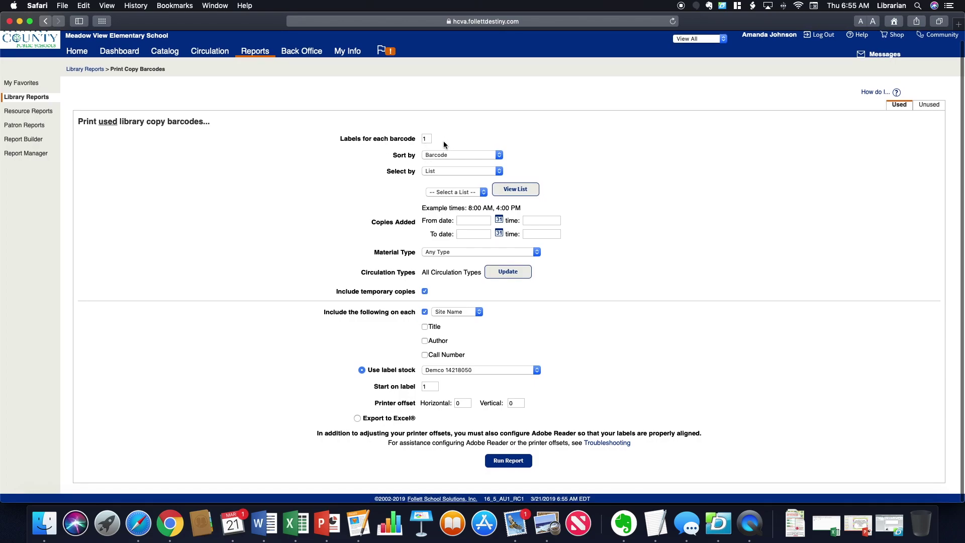
{"action": "left_click", "coordinate": [470, 156]}
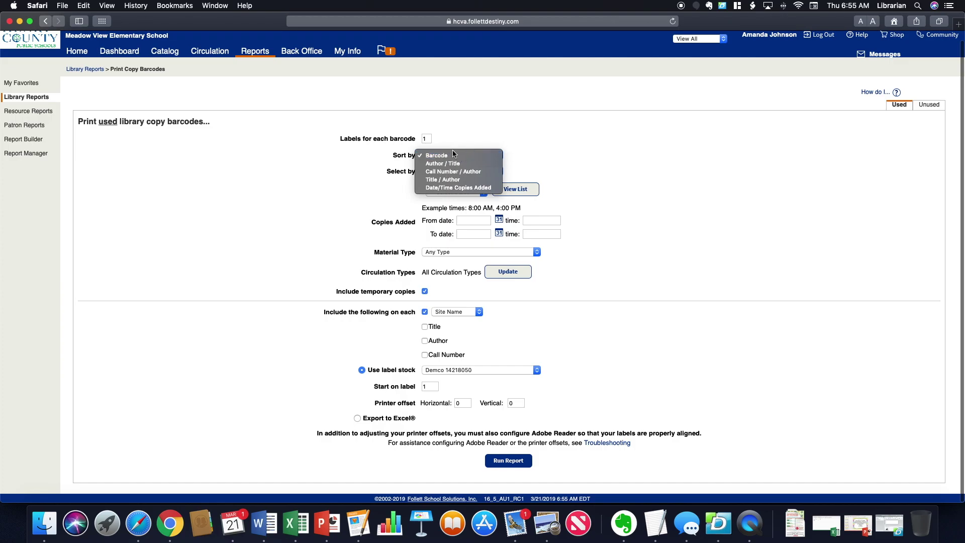
{"action": "left_click", "coordinate": [459, 155]}
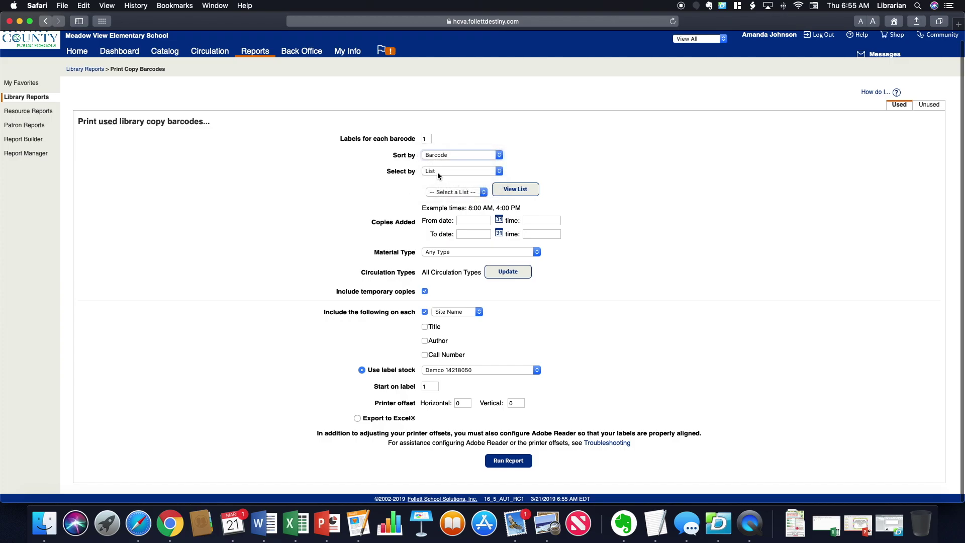
- Review the Select by options and the available saved lists without choosing one
{"action": "left_click", "coordinate": [459, 171]}
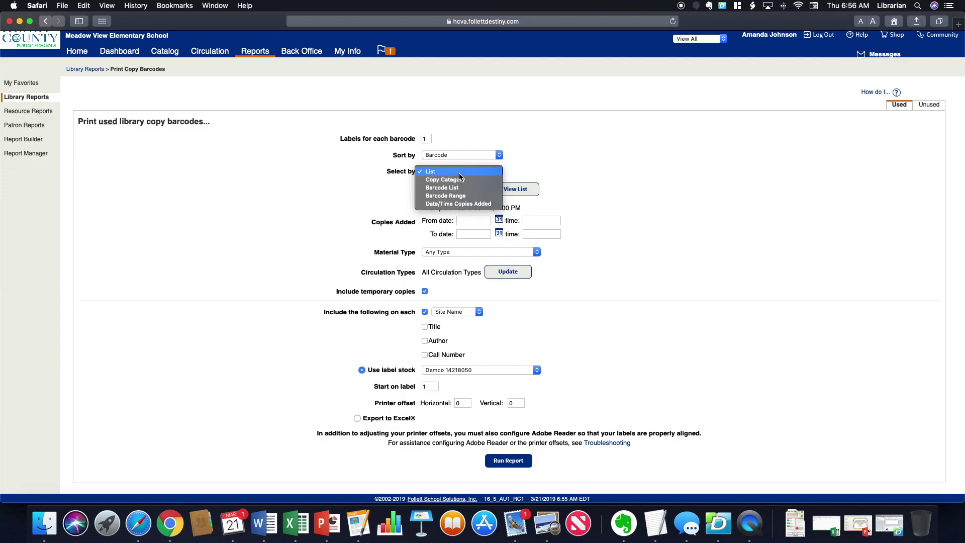
{"action": "left_click", "coordinate": [460, 172]}
{"action": "left_click", "coordinate": [461, 193]}
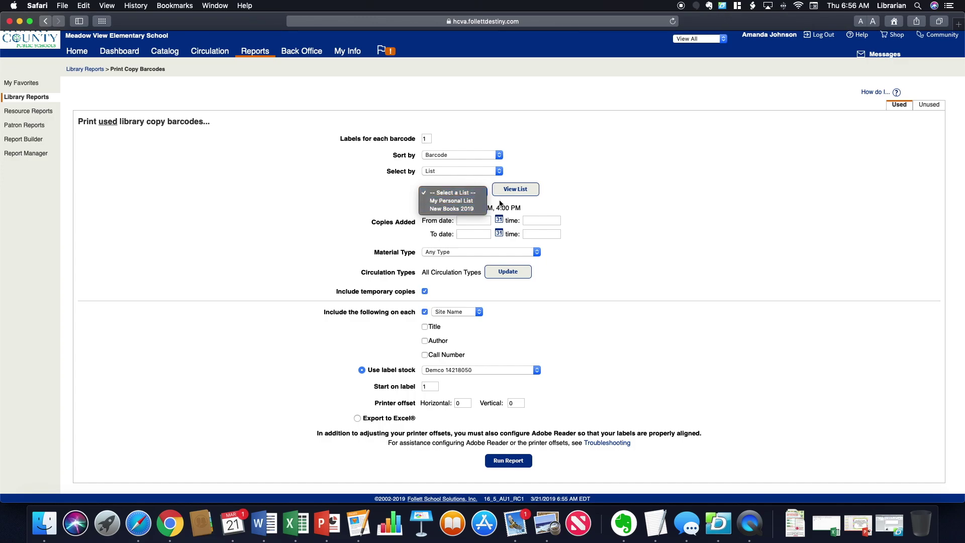
{"action": "left_click", "coordinate": [544, 165]}
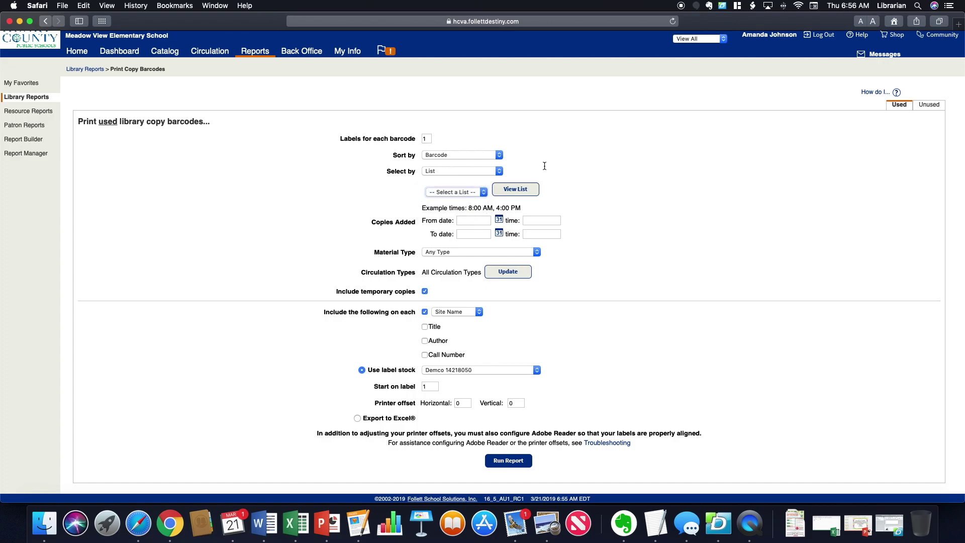
- Set Select by to Barcode List and look over the empty barcode list
{"action": "left_click", "coordinate": [446, 171]}
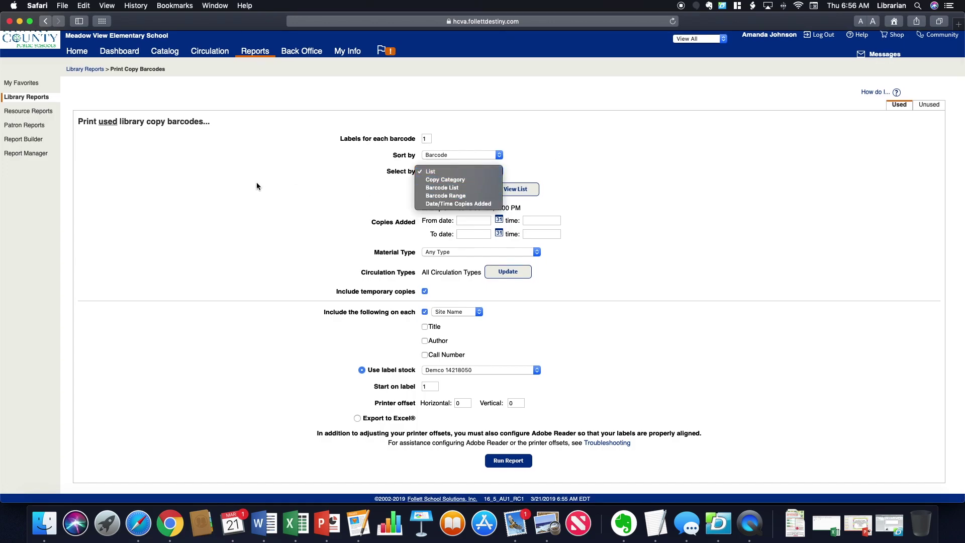
{"action": "left_click", "coordinate": [462, 186]}
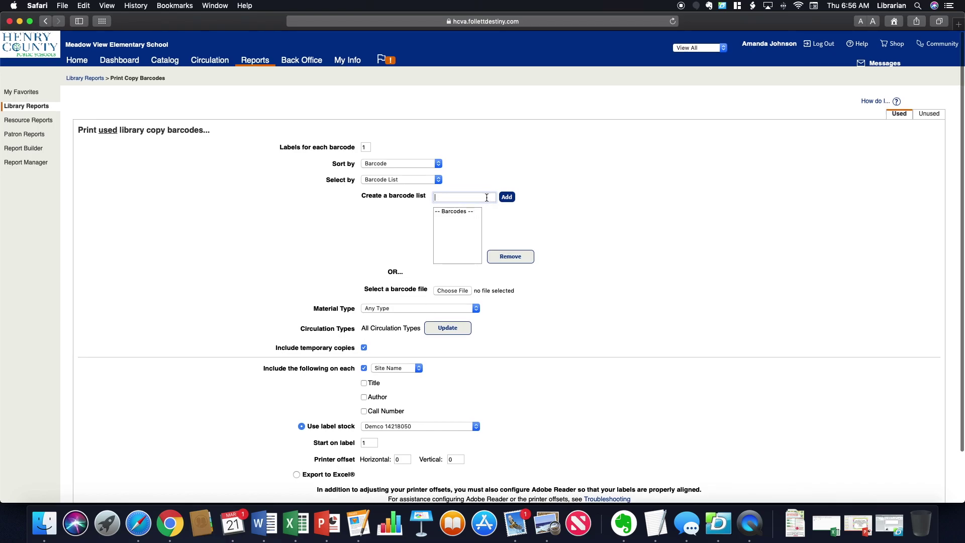
{"action": "scroll", "coordinate": [486, 198], "scroll_direction": "down", "scroll_amount": 1}
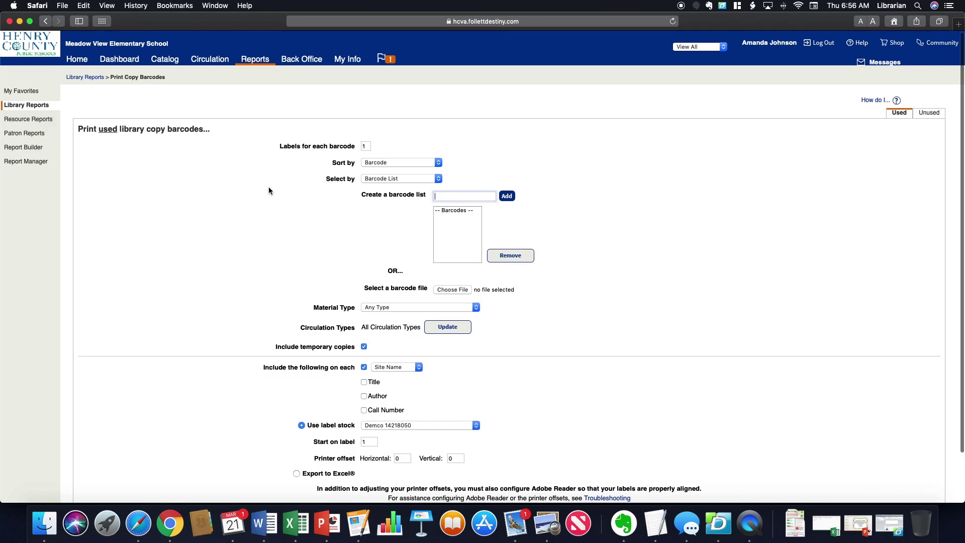
{"action": "scroll", "coordinate": [411, 207], "scroll_direction": "down", "scroll_amount": 1}
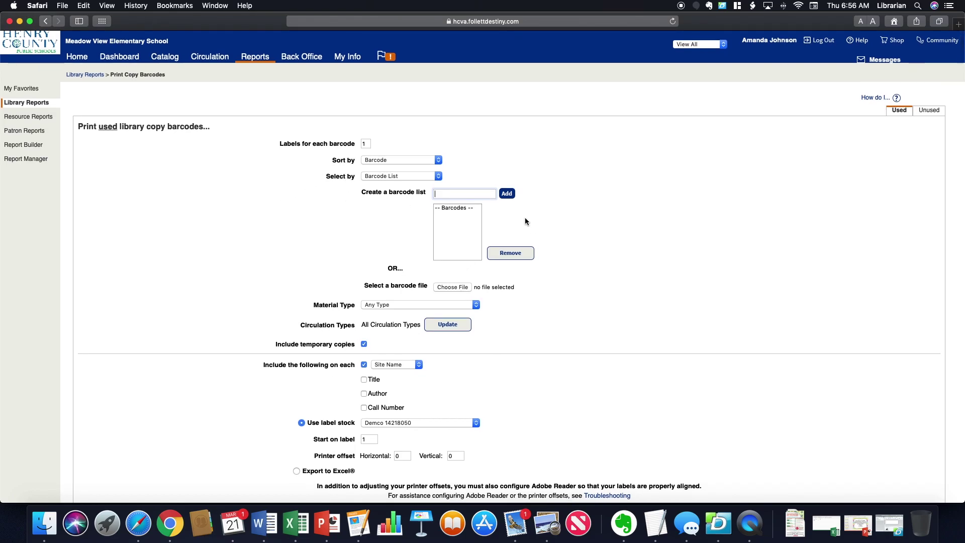
{"action": "scroll", "coordinate": [457, 221], "scroll_direction": "down", "scroll_amount": 2}
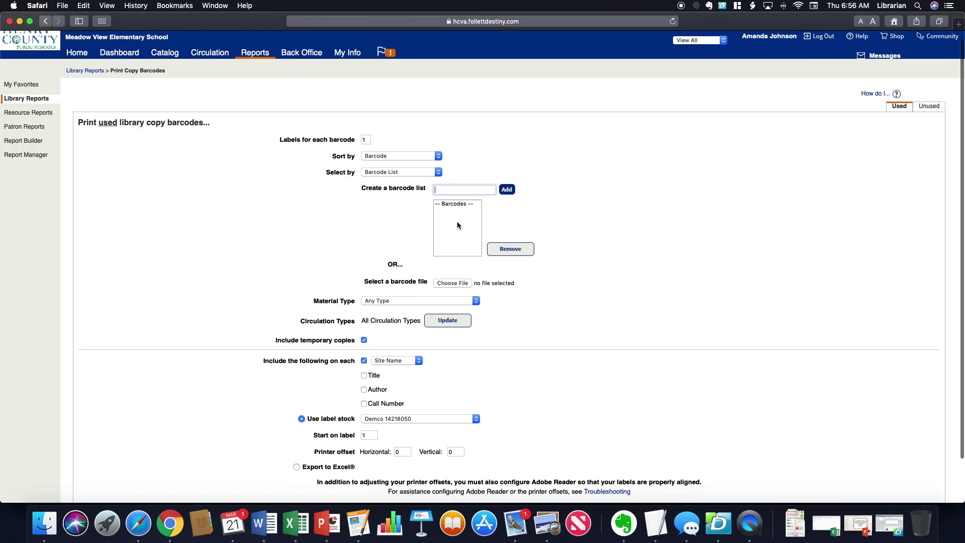
{"action": "left_click", "coordinate": [432, 171]}
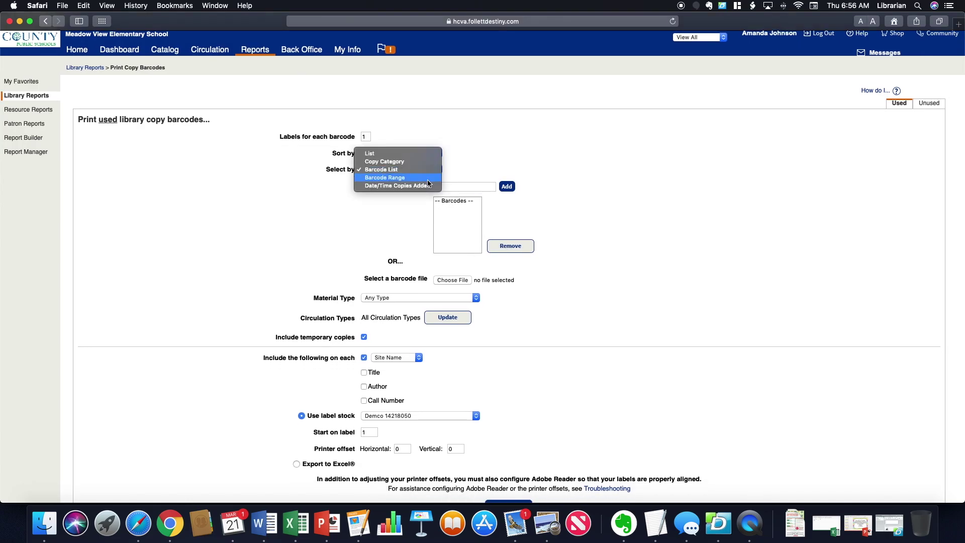
- Switch Select by to Barcode Range and re-check the selection options
{"action": "left_click", "coordinate": [428, 178]}
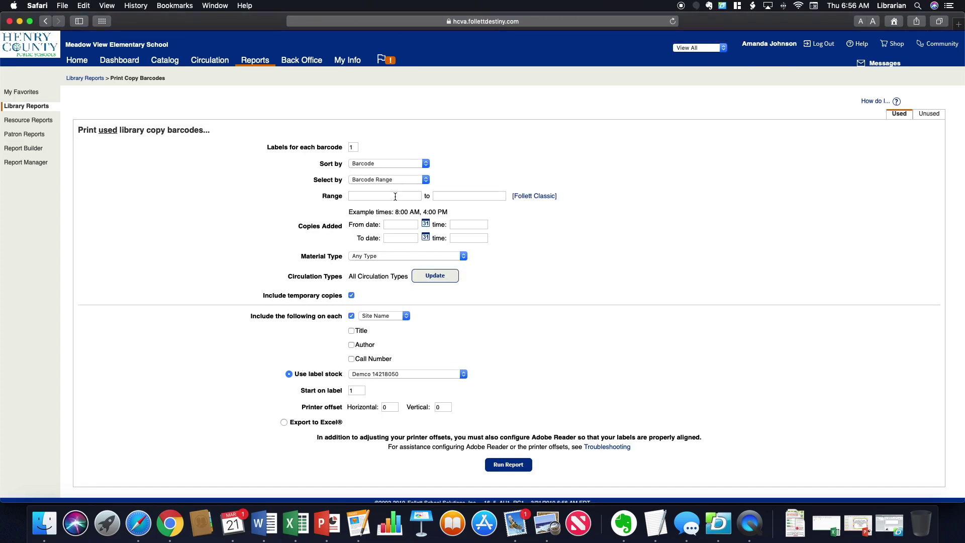
{"action": "left_click", "coordinate": [422, 180]}
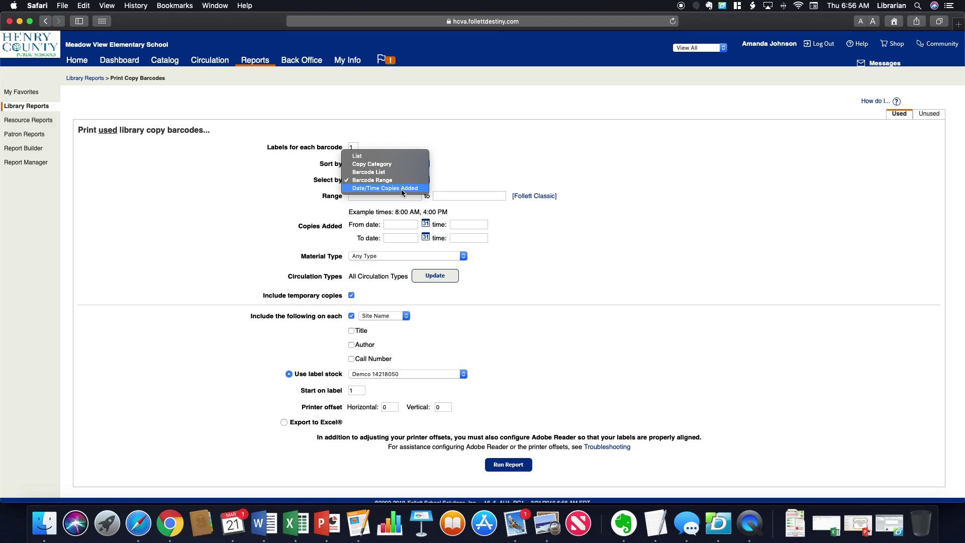
{"action": "left_click", "coordinate": [470, 173]}
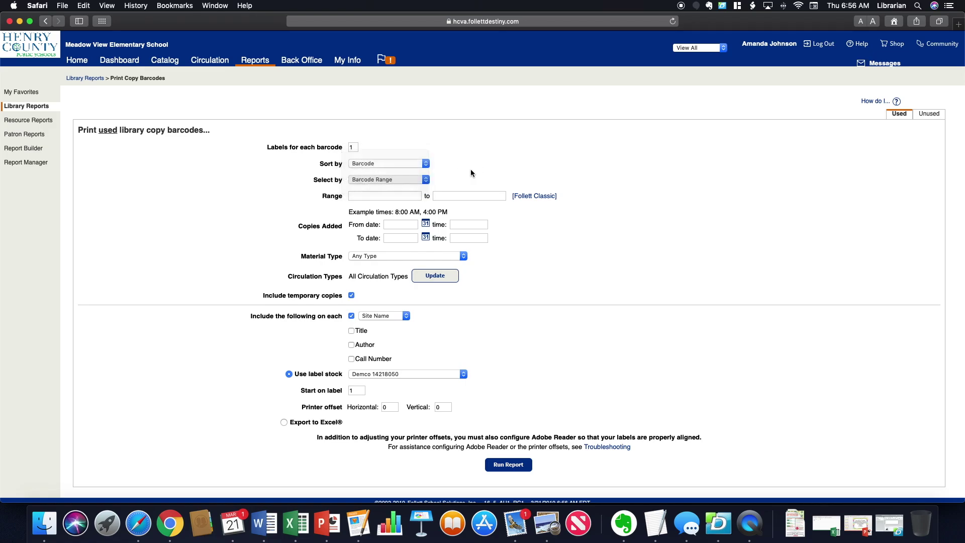
{"action": "left_click", "coordinate": [399, 185]}
- Select copies from the saved list New Books 2019, keeping material type Any Type
{"action": "left_click", "coordinate": [401, 189]}
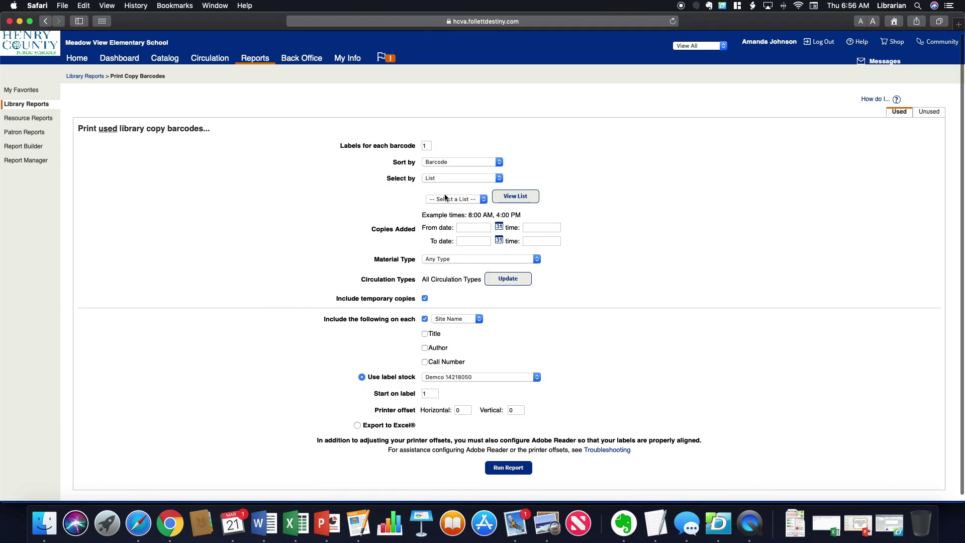
{"action": "left_click", "coordinate": [480, 198]}
{"action": "left_click", "coordinate": [475, 219]}
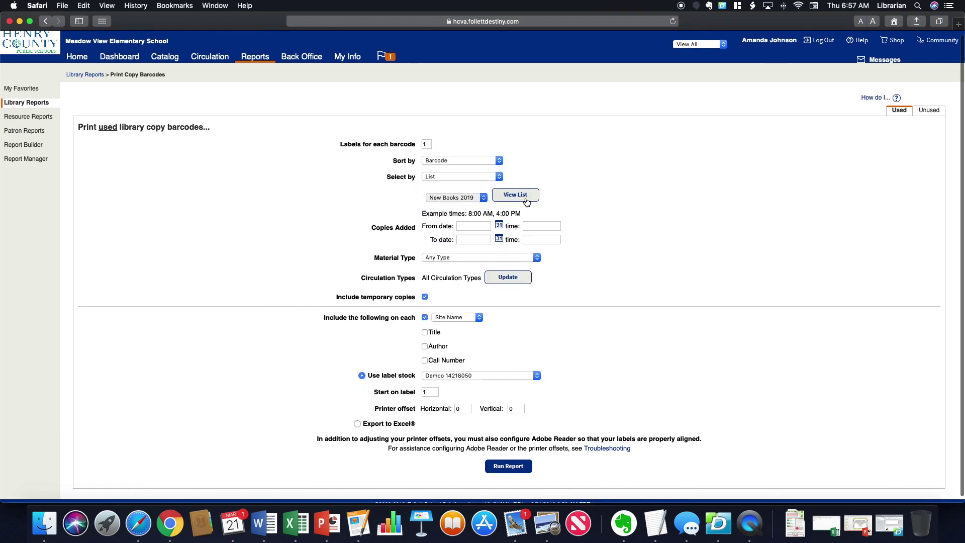
{"action": "scroll", "coordinate": [551, 261], "scroll_direction": "down", "scroll_amount": 1}
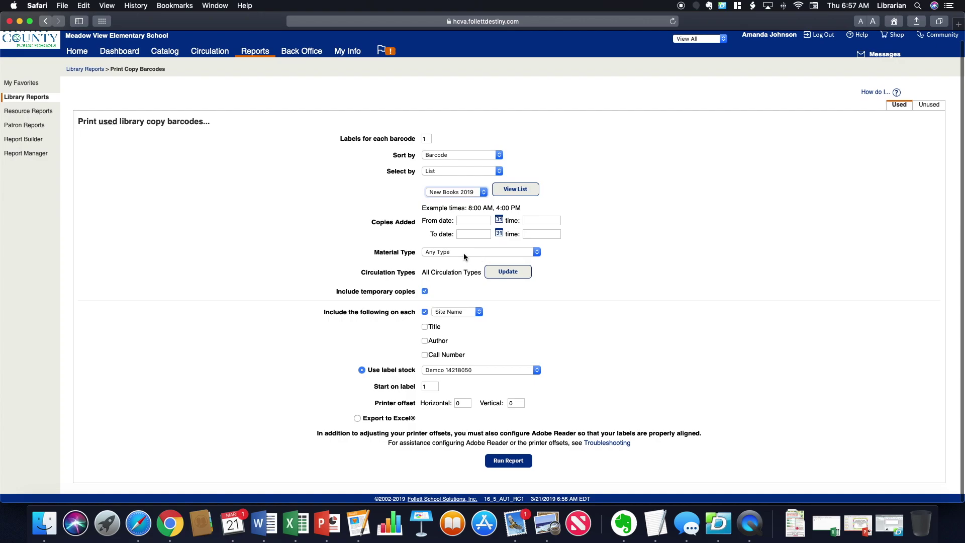
{"action": "left_click", "coordinate": [463, 256]}
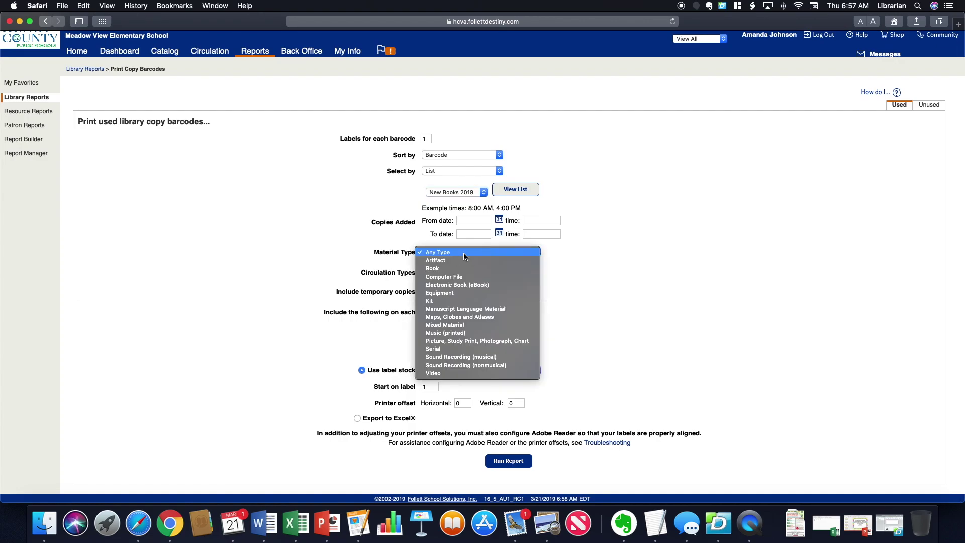
{"action": "left_click", "coordinate": [614, 274]}
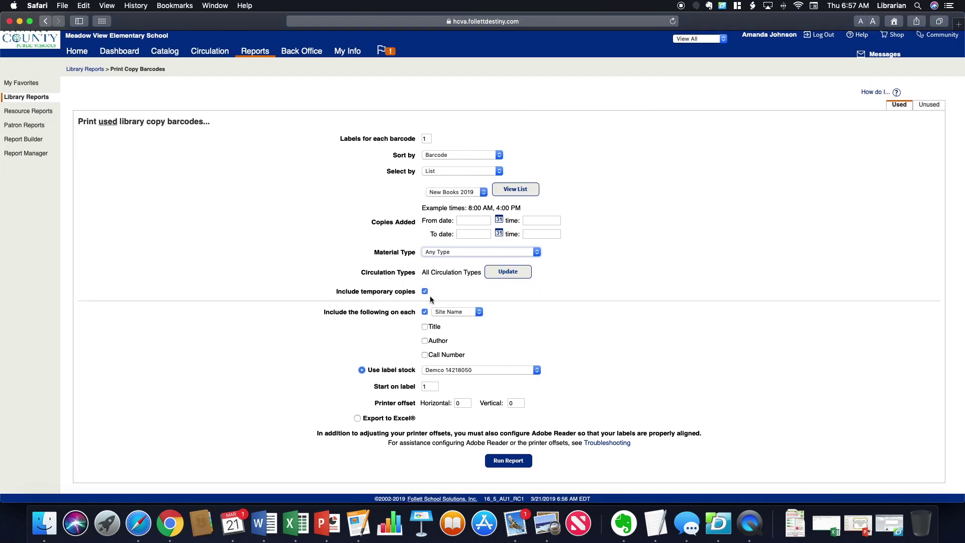
- Include Site Name on each label and review the label stock options
{"action": "scroll", "coordinate": [460, 315], "scroll_direction": "up", "scroll_amount": 1}
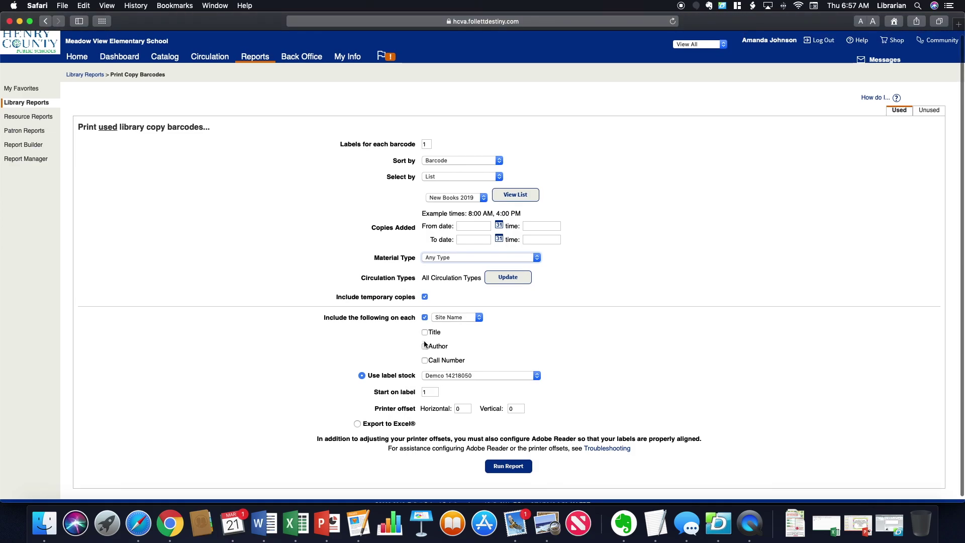
{"action": "scroll", "coordinate": [463, 318], "scroll_direction": "down", "scroll_amount": 1}
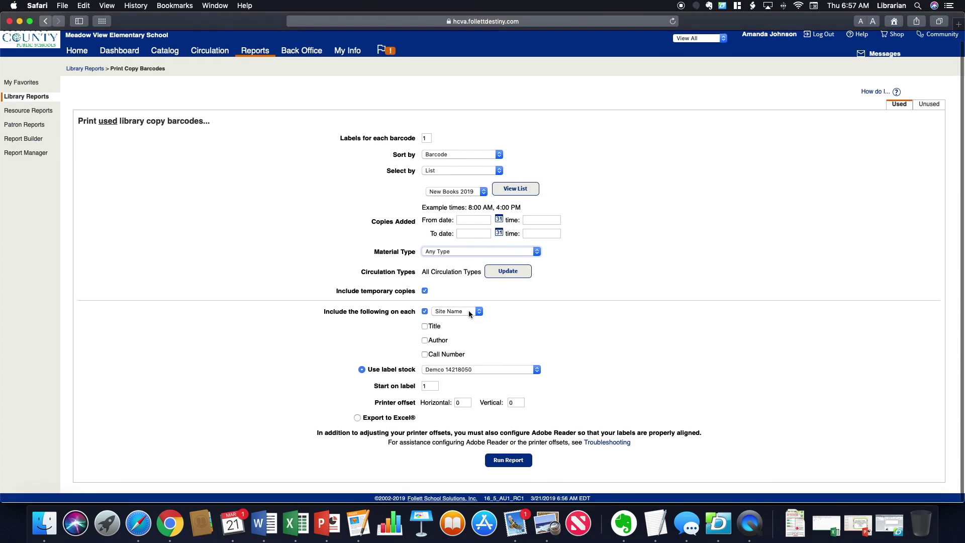
{"action": "left_click", "coordinate": [469, 308]}
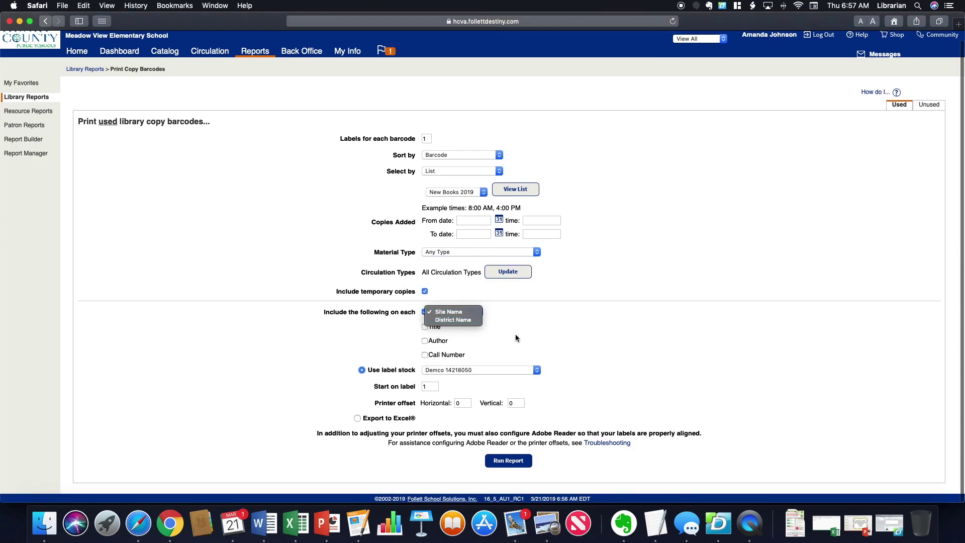
{"action": "left_click", "coordinate": [535, 327]}
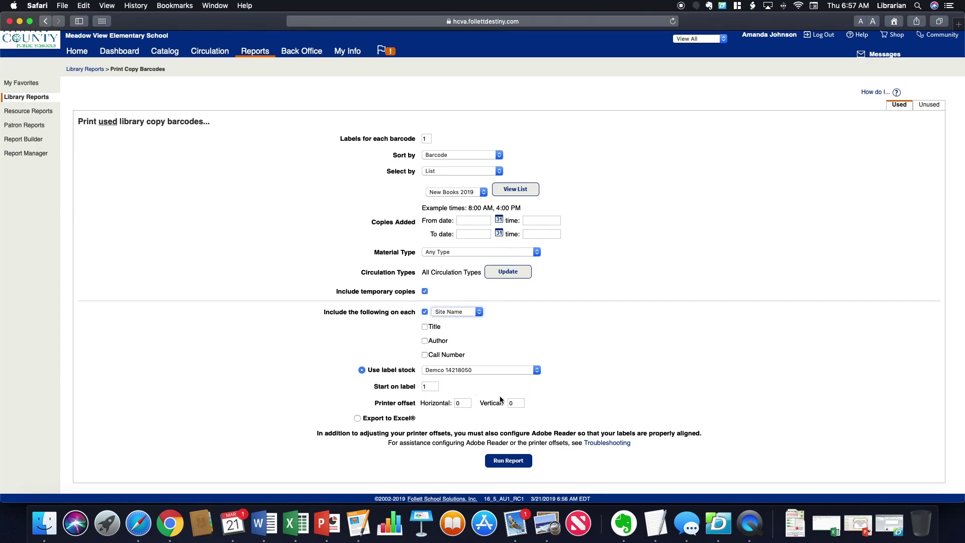
{"action": "scroll", "coordinate": [443, 382], "scroll_direction": "up", "scroll_amount": 1}
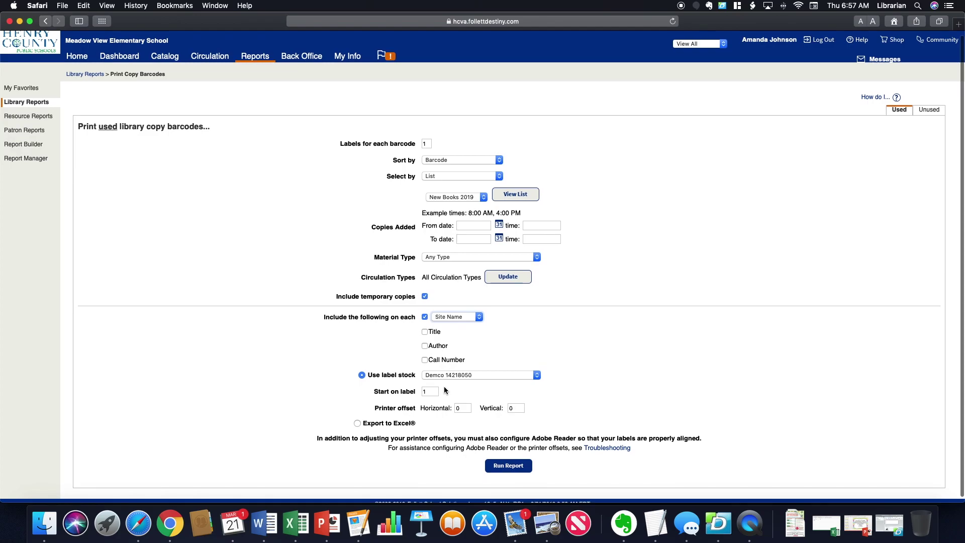
{"action": "scroll", "coordinate": [444, 388], "scroll_direction": "up", "scroll_amount": 1}
{"action": "left_click", "coordinate": [457, 383]}
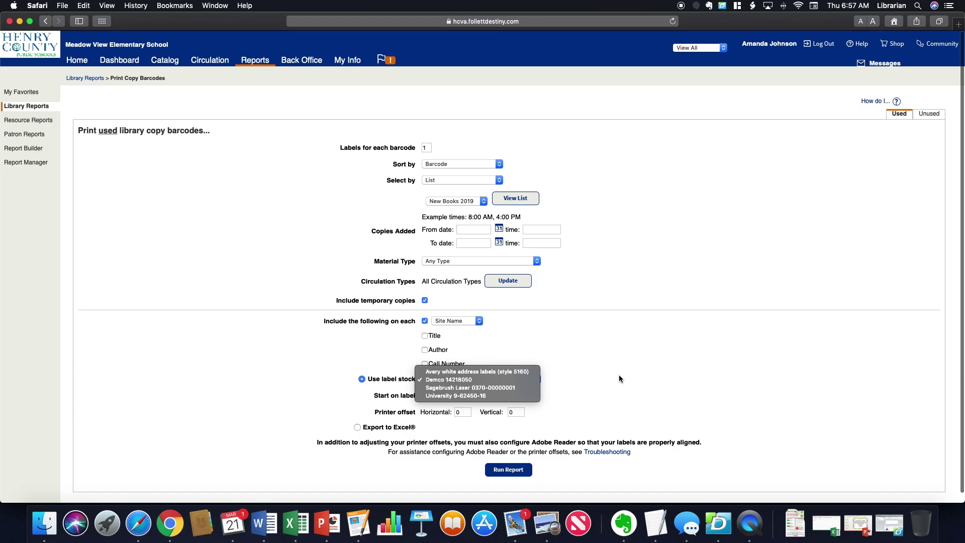
- Keep Demco 14218050 label stock, export the output to Excel, and run the report
{"action": "left_click", "coordinate": [608, 382]}
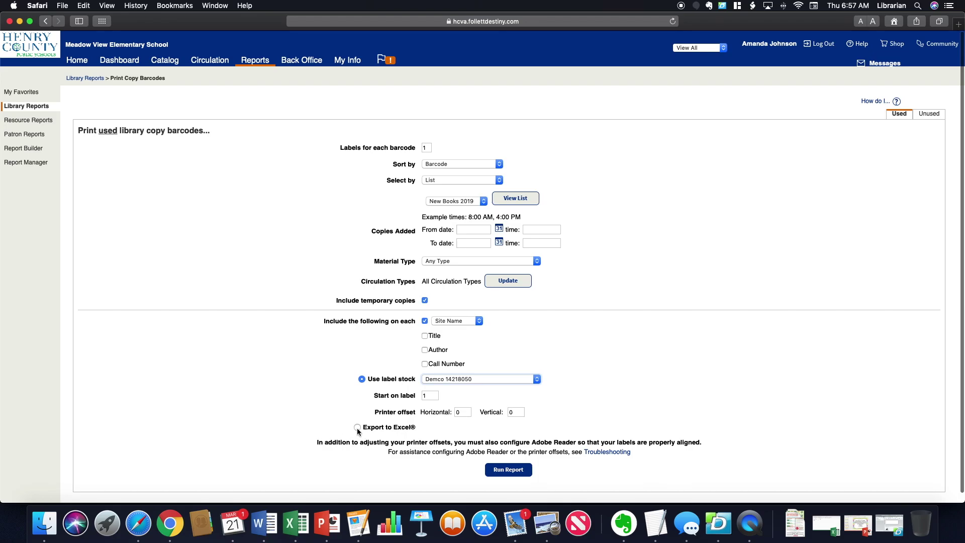
{"action": "left_click", "coordinate": [357, 428]}
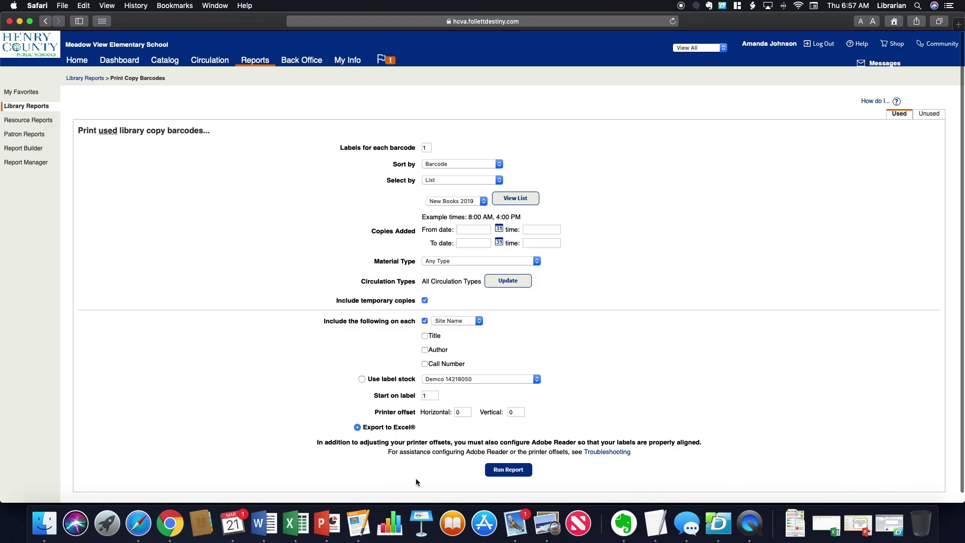
{"action": "left_click", "coordinate": [505, 471]}
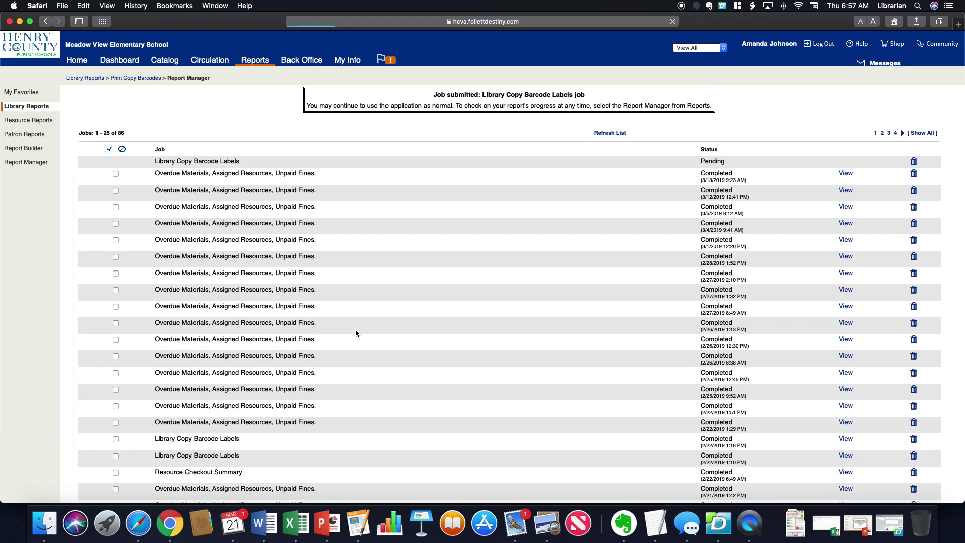
- Refresh the job list, download the completed CopyBarcodeLabelJob287240, and open it in Excel
{"action": "scroll", "coordinate": [635, 119], "scroll_direction": "down", "scroll_amount": 1}
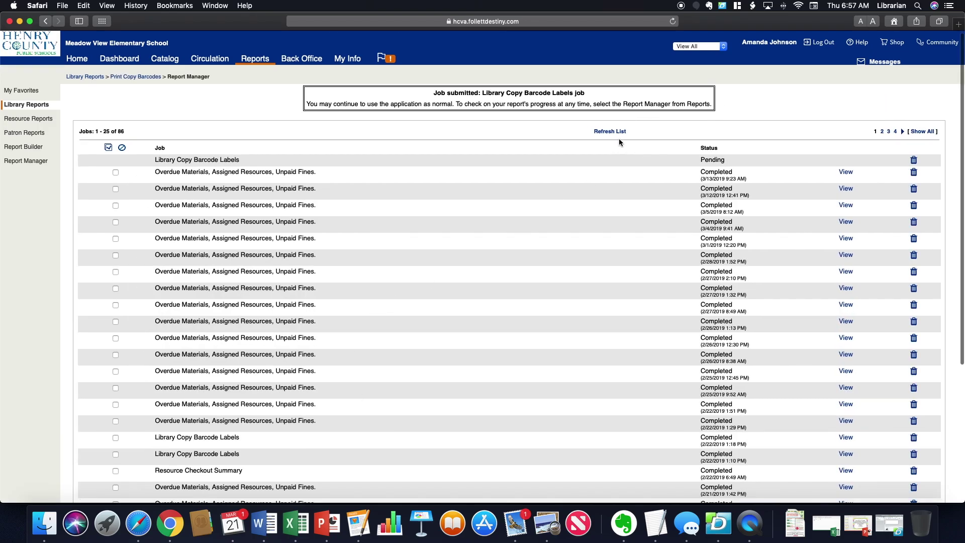
{"action": "left_click", "coordinate": [623, 131]}
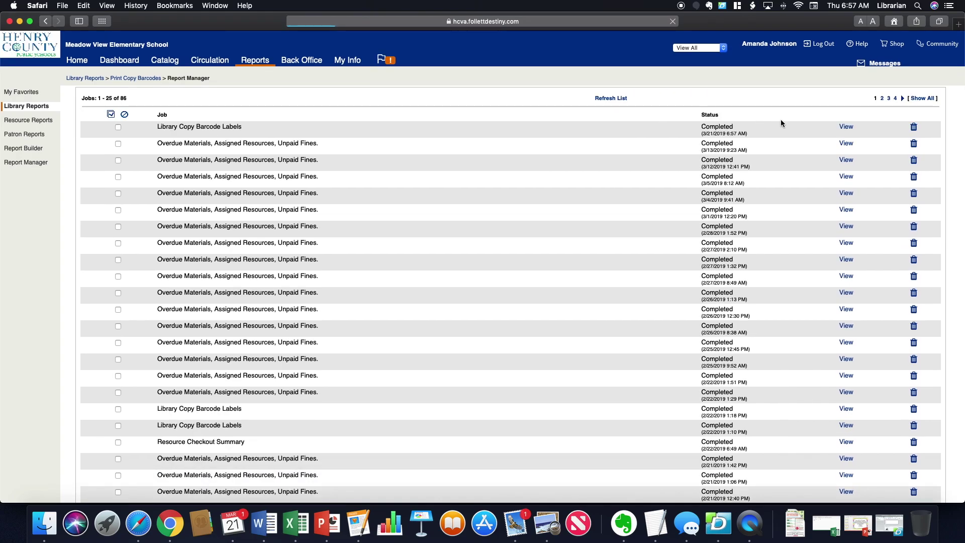
{"action": "left_click", "coordinate": [845, 127]}
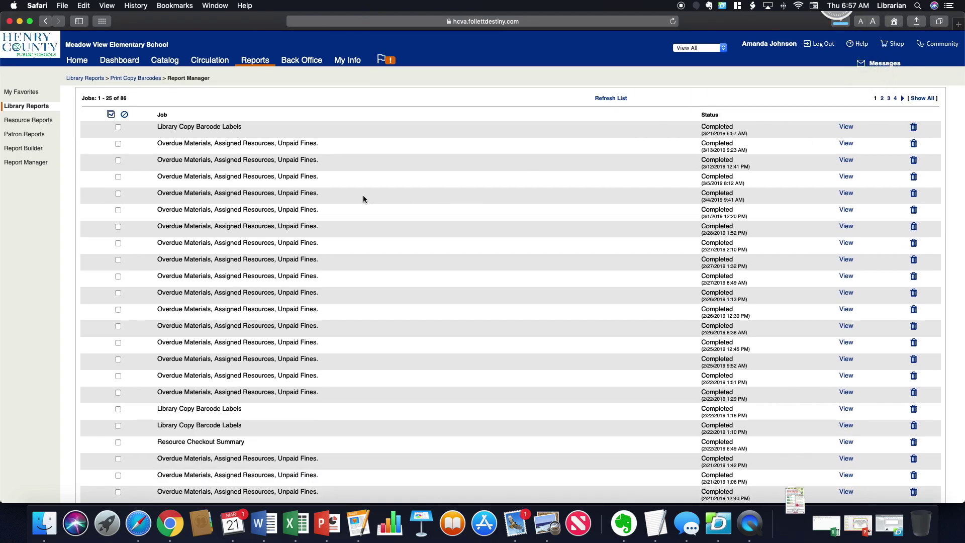
{"action": "left_click", "coordinate": [795, 520]}
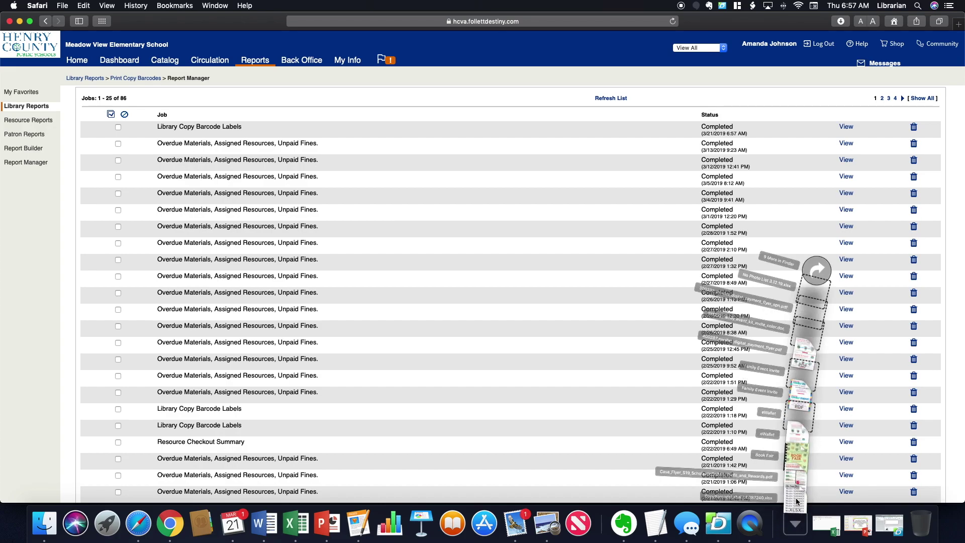
{"action": "left_click", "coordinate": [795, 486]}
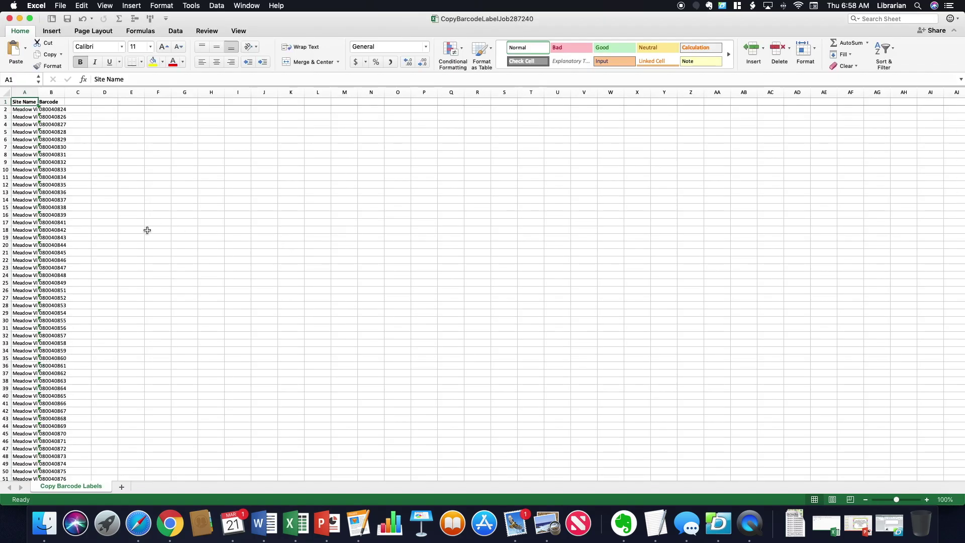
- Minimise the Excel workbook and return to the Print Copy Barcodes form in Safari
{"action": "left_click", "coordinate": [20, 19]}
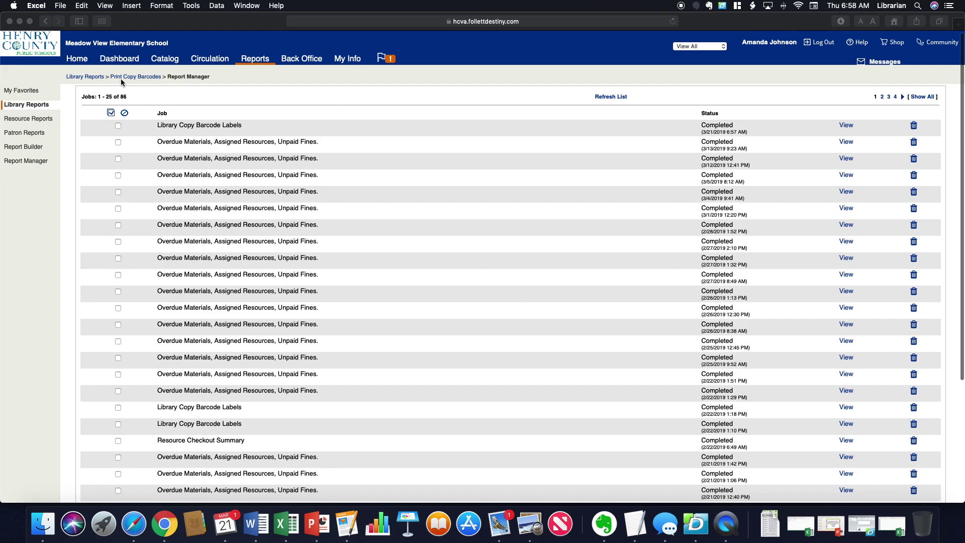
{"action": "left_click", "coordinate": [131, 76]}
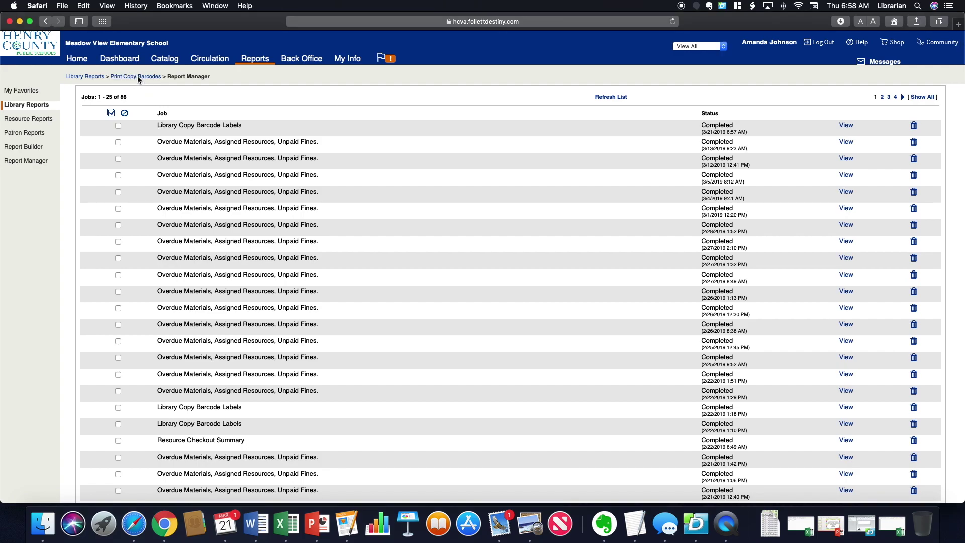
{"action": "left_click", "coordinate": [138, 76]}
- On the Unused tab, request 5 barcodes starting at T8004823
{"action": "left_click", "coordinate": [940, 116]}
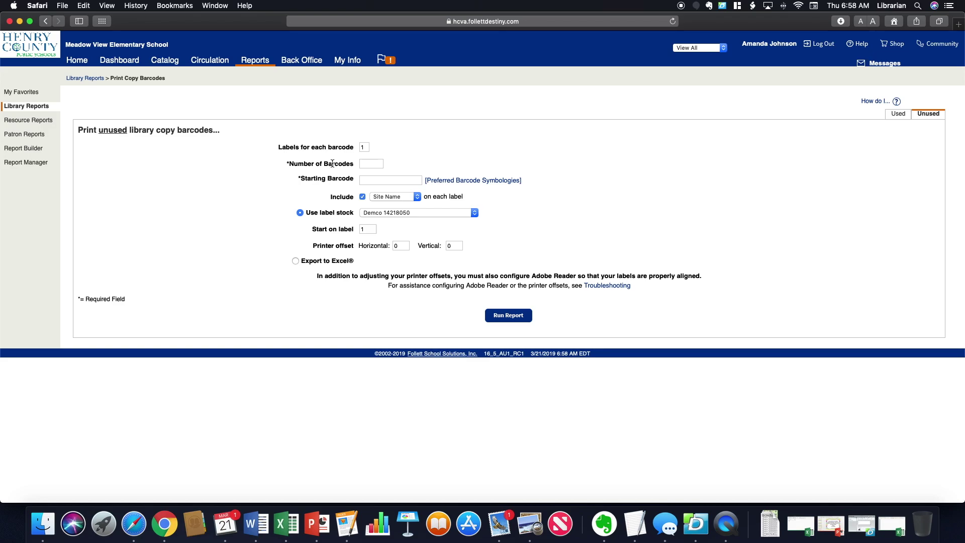
{"action": "left_click", "coordinate": [370, 164]}
{"action": "type", "text": "5"}
{"action": "left_click", "coordinate": [390, 180]}
{"action": "type", "text": "T8004823"}
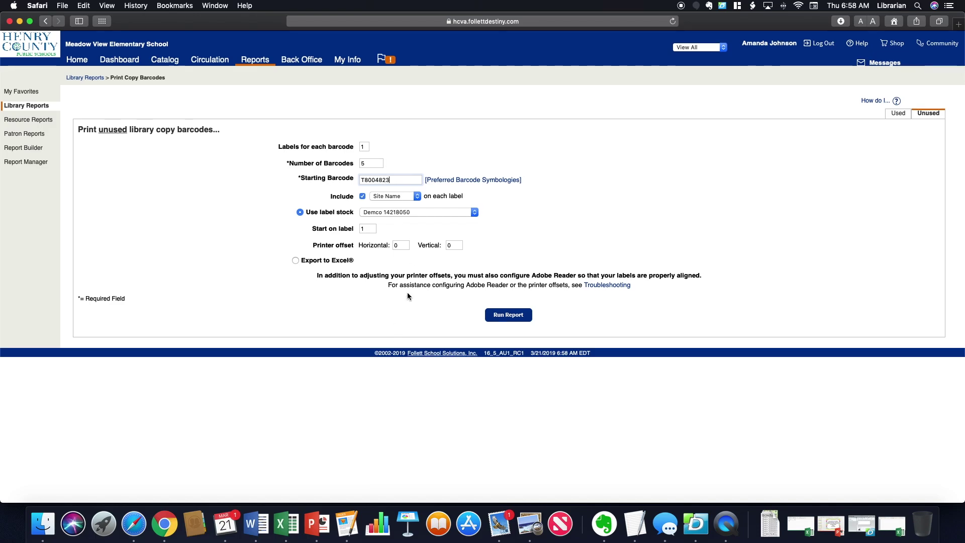
- Keep Site Name on labels, export to Excel, run the report, and confirm generation
{"action": "left_click", "coordinate": [401, 197]}
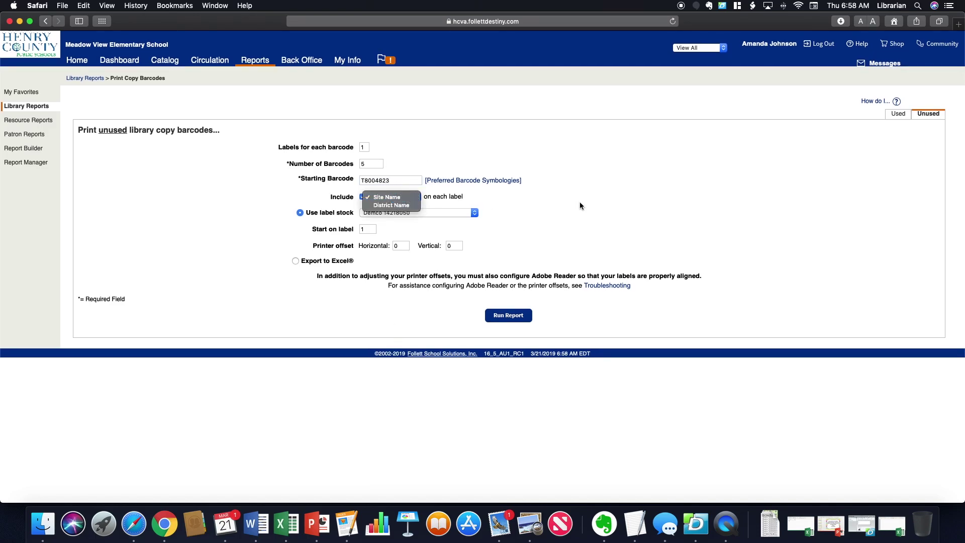
{"action": "left_click", "coordinate": [567, 205]}
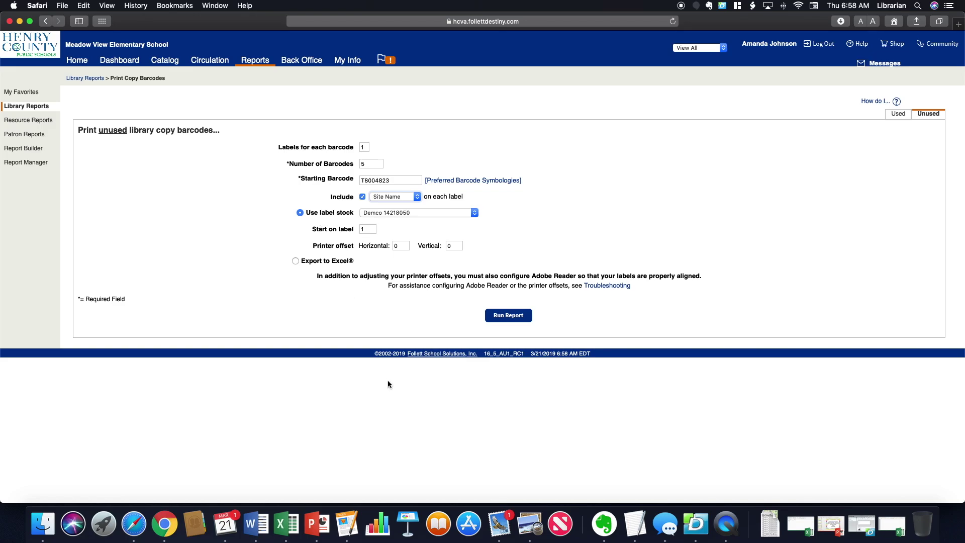
{"action": "left_click", "coordinate": [295, 261]}
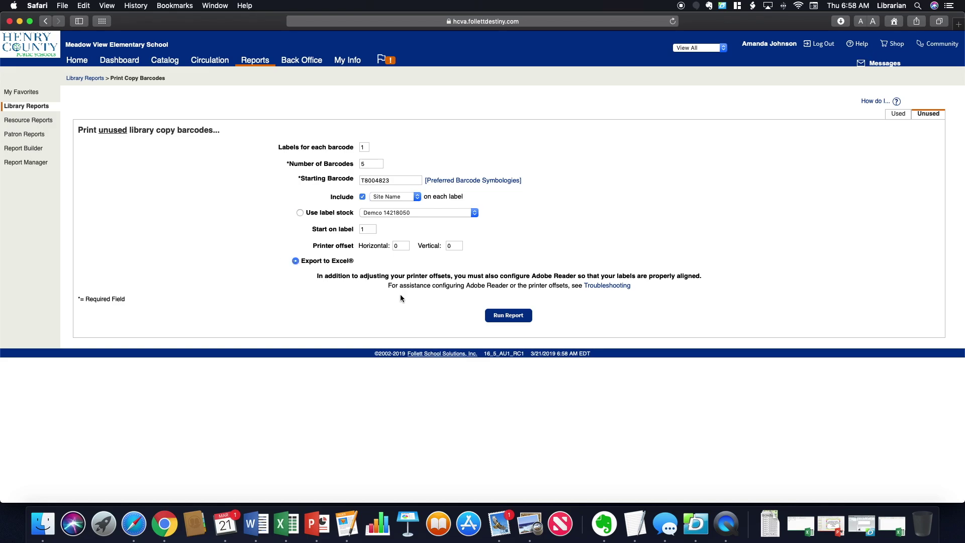
{"action": "left_click", "coordinate": [533, 320]}
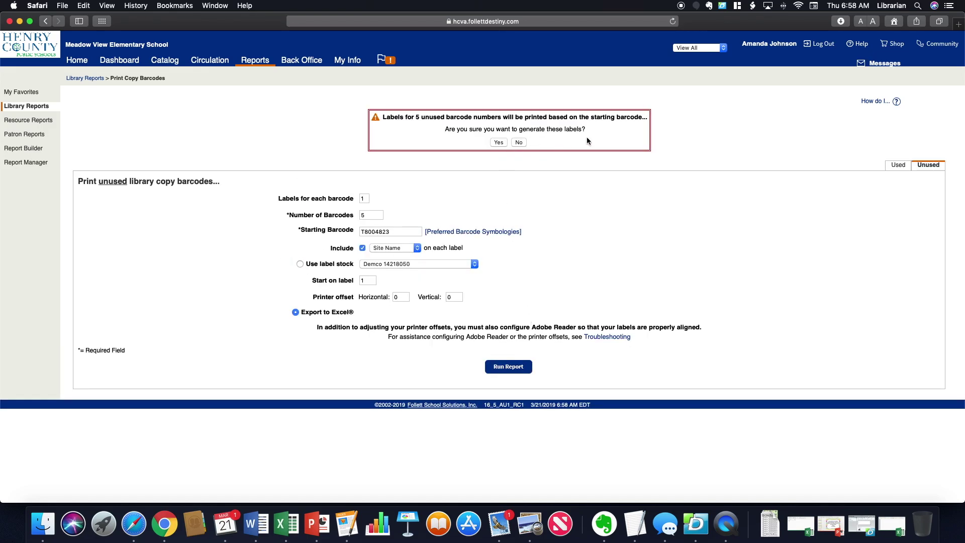
{"action": "left_click", "coordinate": [499, 143]}
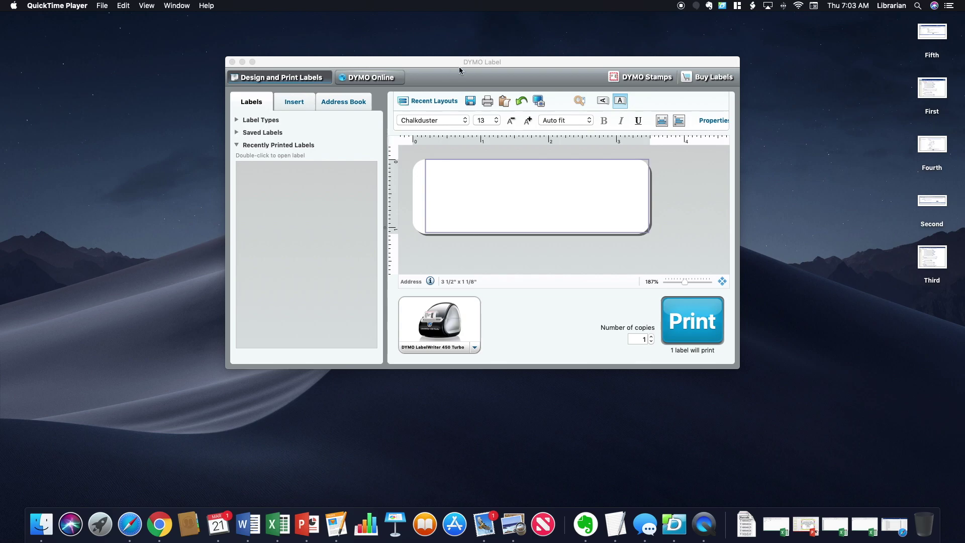
- Bring DYMO Label forward and start a new Import Data and Print job from the File menu
{"action": "left_click_drag", "start_coordinate": [463, 64], "coordinate": [434, 54]}
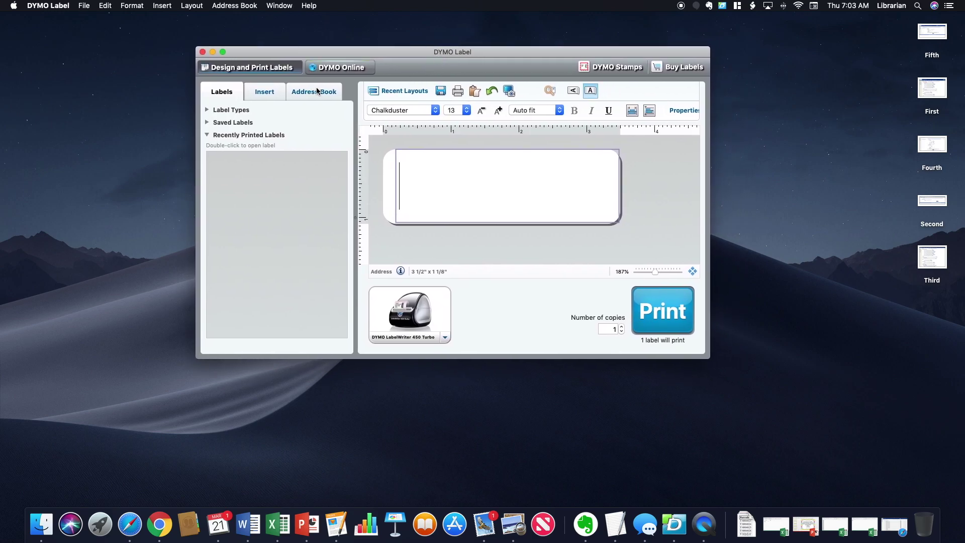
{"action": "left_click", "coordinate": [83, 6]}
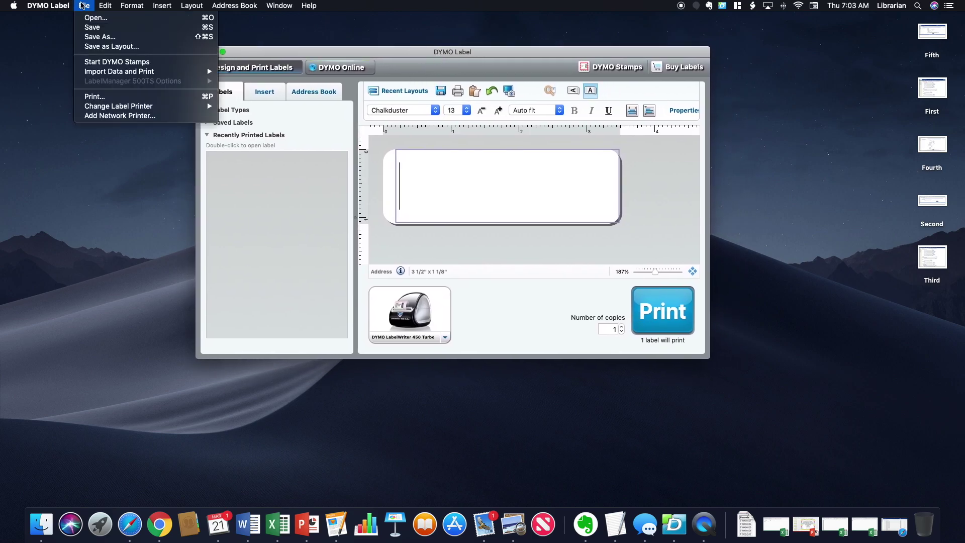
{"action": "mouse_move", "coordinate": [135, 75]}
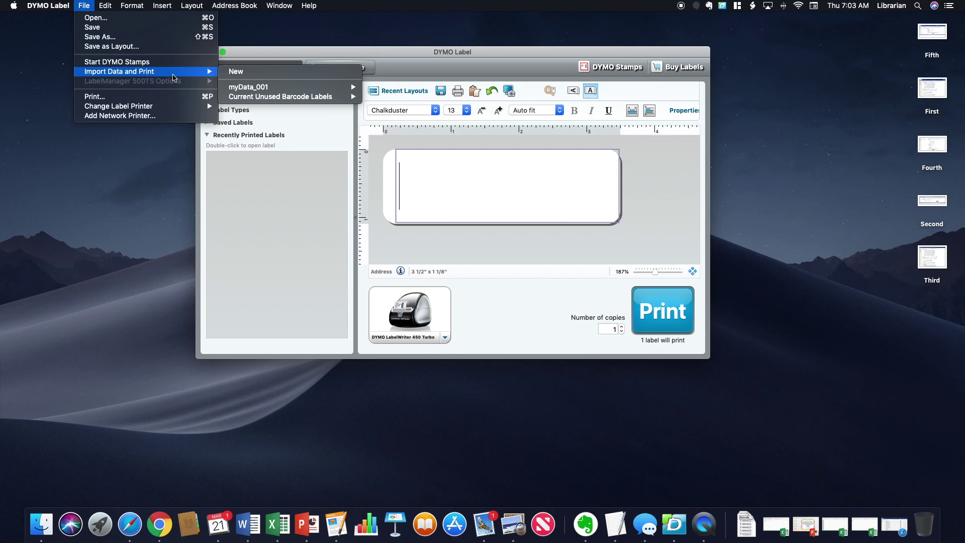
{"action": "left_click", "coordinate": [236, 72]}
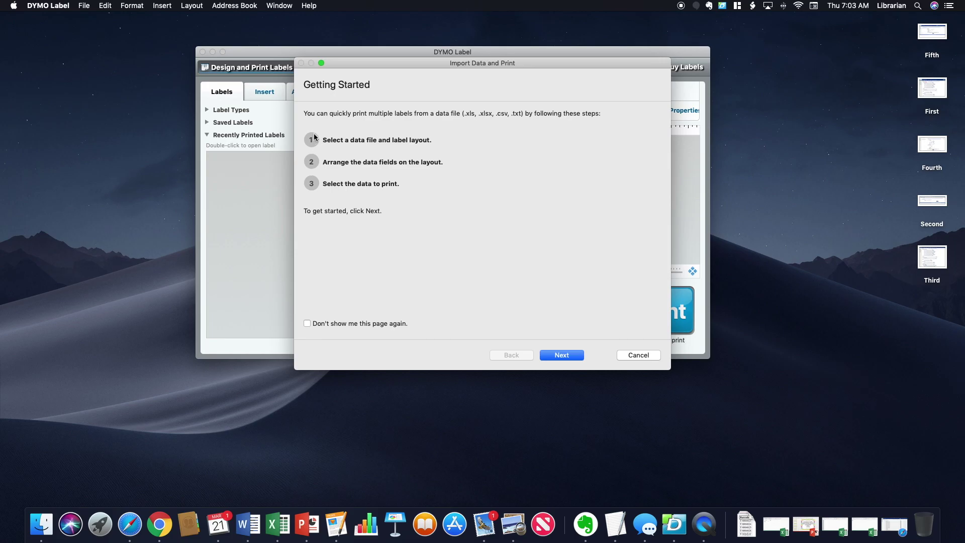
- Use CopyUnusedBarcodeLabelJob287241.xlsx from Downloads as the data file, with its Unused Copy Barcode Labels sheet
{"action": "left_click", "coordinate": [561, 355]}
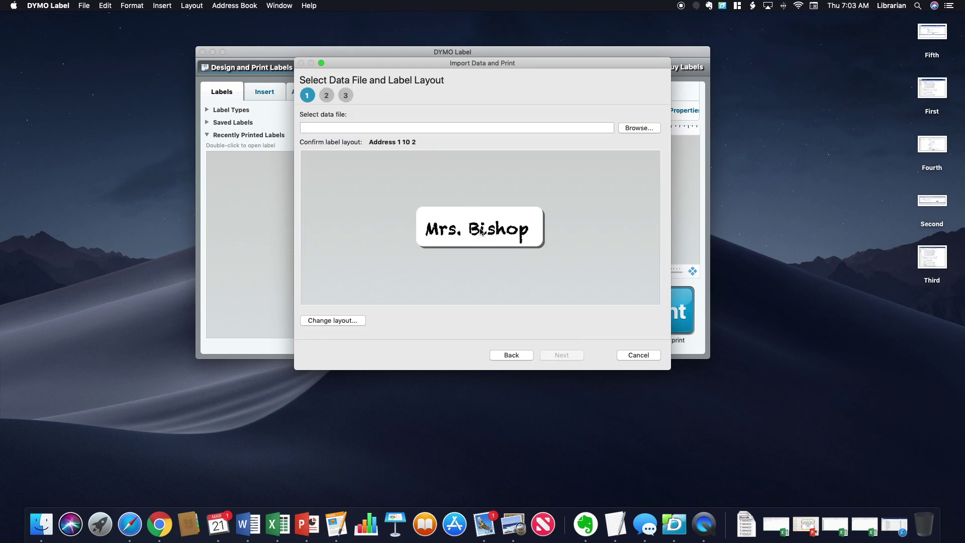
{"action": "left_click", "coordinate": [643, 131]}
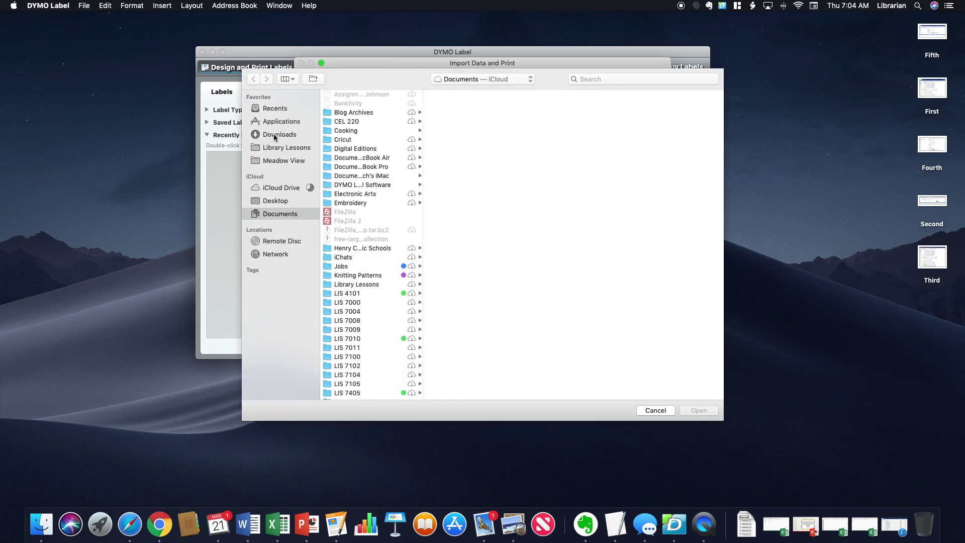
{"action": "left_click", "coordinate": [274, 136]}
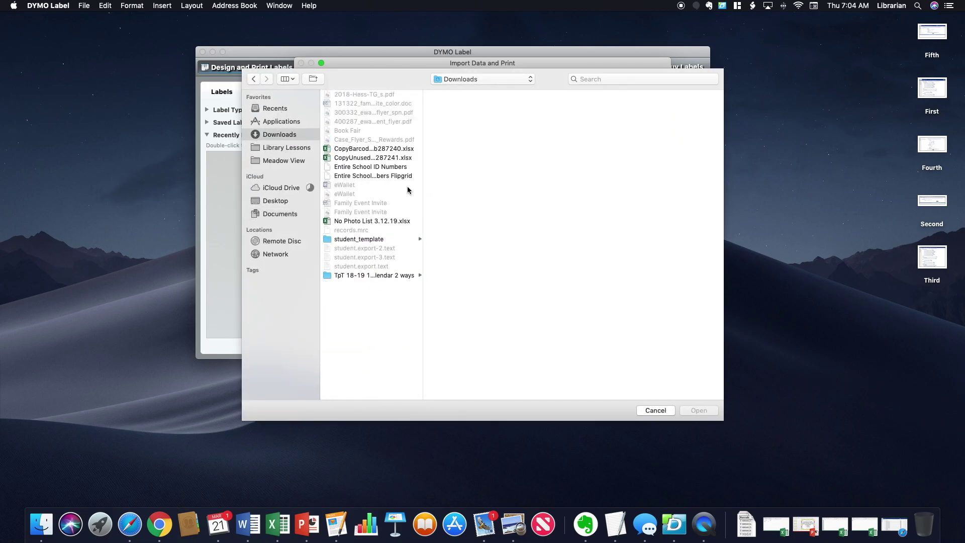
{"action": "double_click", "coordinate": [361, 158]}
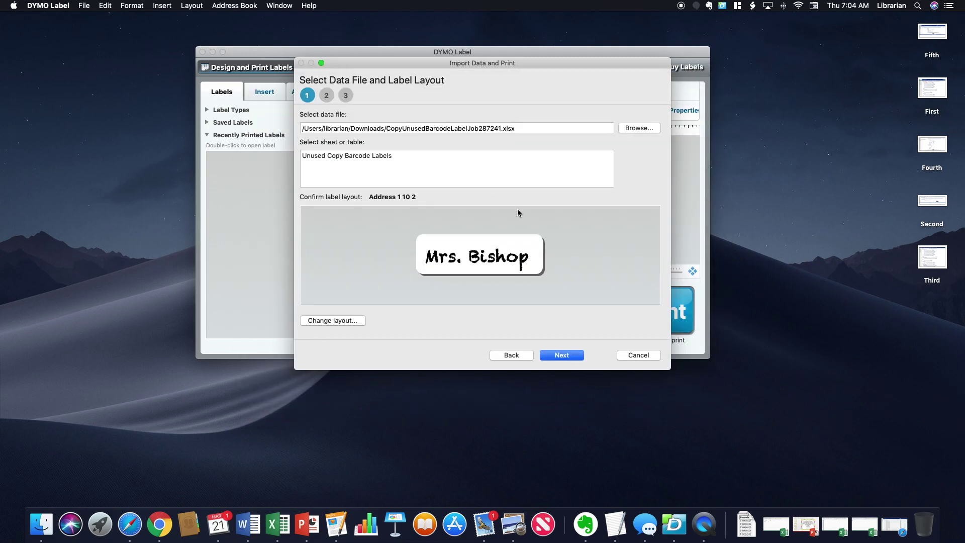
{"action": "left_click", "coordinate": [350, 156]}
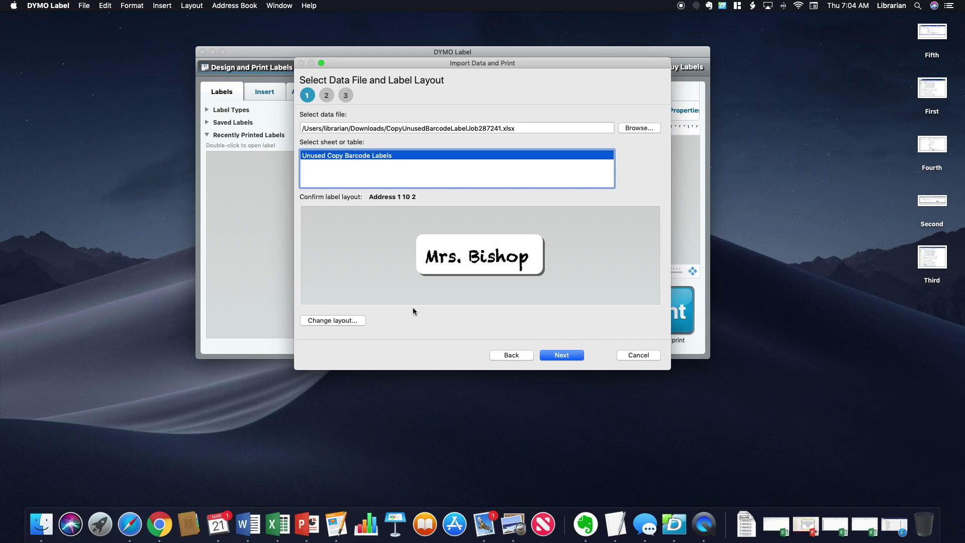
{"action": "left_click", "coordinate": [335, 322]}
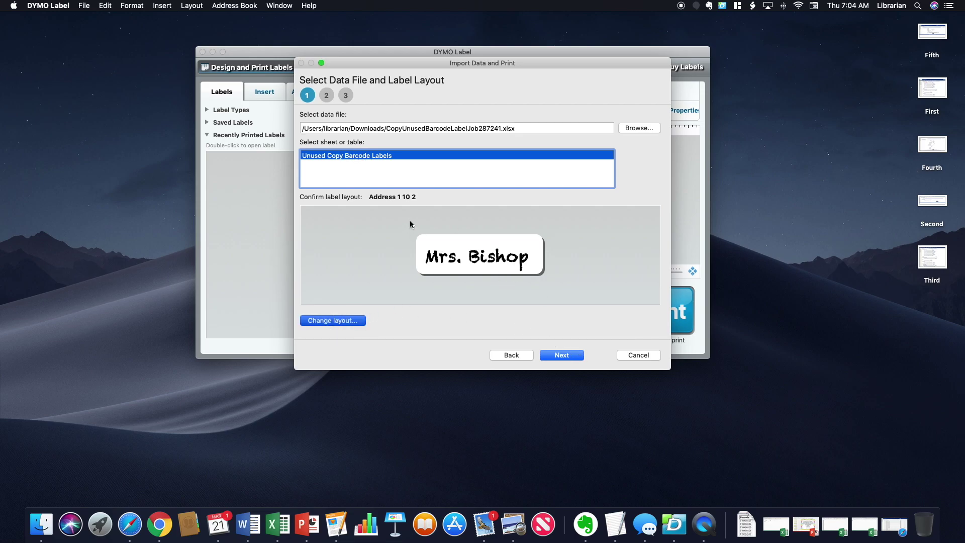
- From all layouts, pick Simple Asset, a text line above a barcode, as the label layout
{"action": "left_click", "coordinate": [446, 113]}
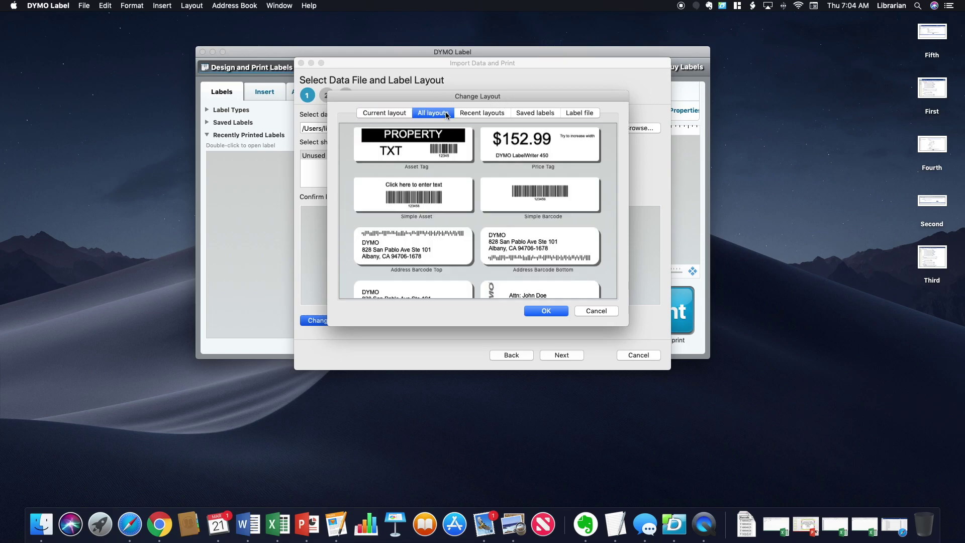
{"action": "left_click", "coordinate": [514, 253]}
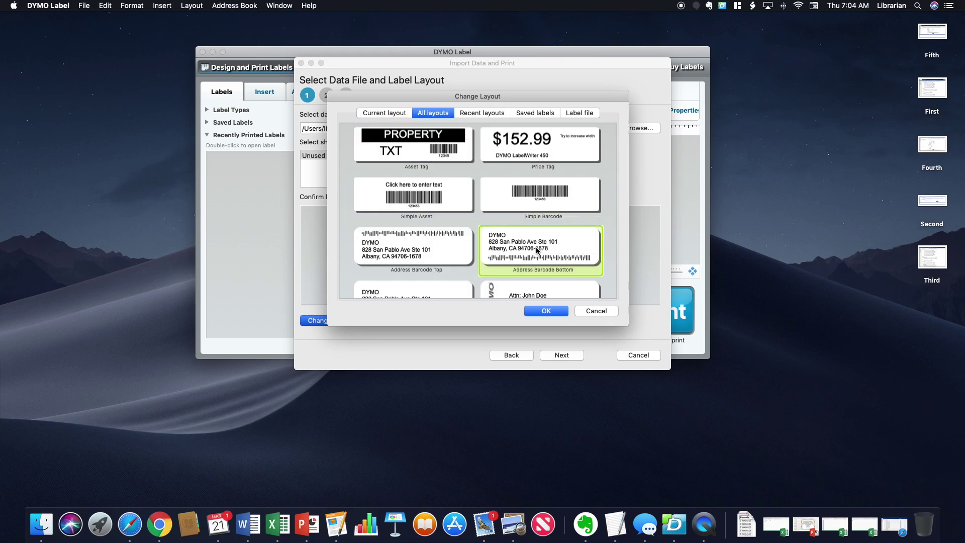
{"action": "scroll", "coordinate": [467, 248], "scroll_direction": "down", "scroll_amount": 5}
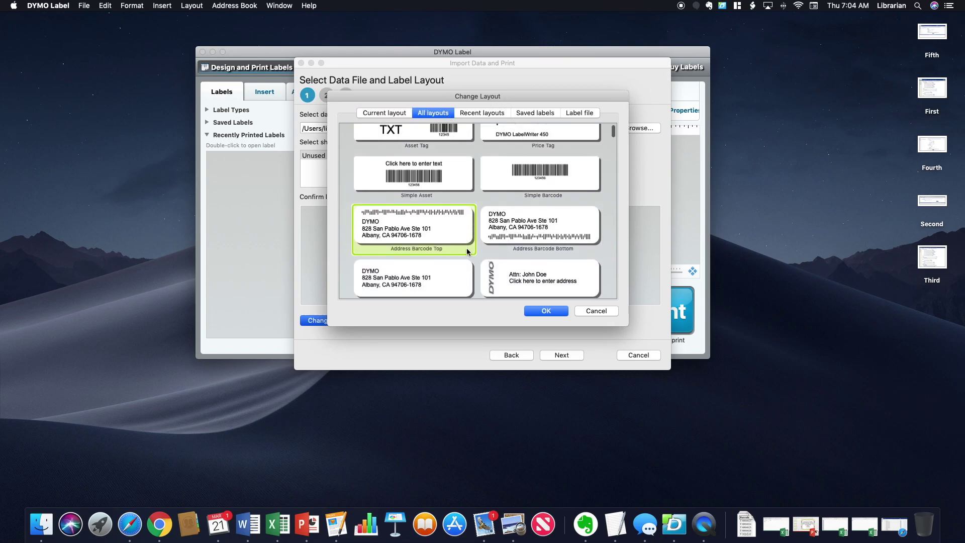
{"action": "scroll", "coordinate": [477, 248], "scroll_direction": "down", "scroll_amount": 5}
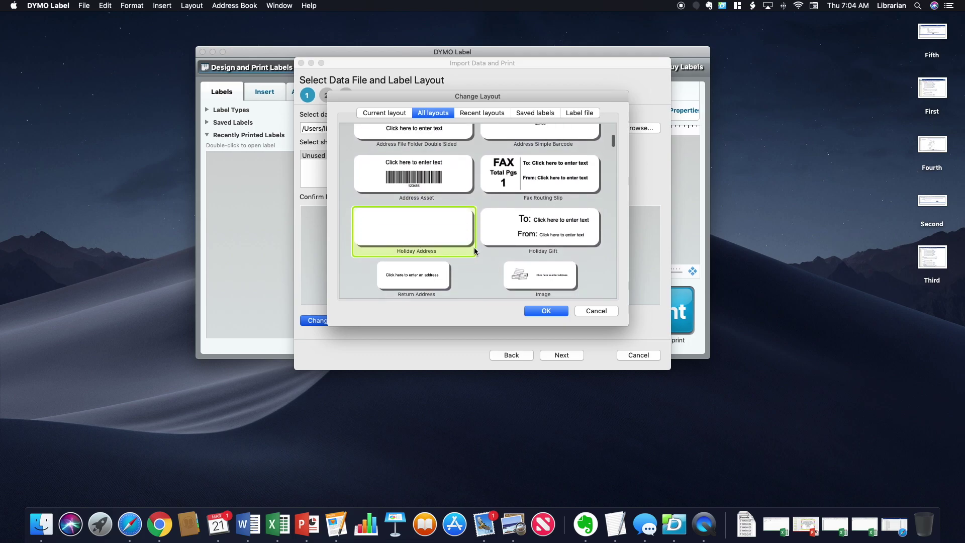
{"action": "scroll", "coordinate": [474, 248], "scroll_direction": "down", "scroll_amount": 5}
{"action": "scroll", "coordinate": [474, 247], "scroll_direction": "down", "scroll_amount": 10}
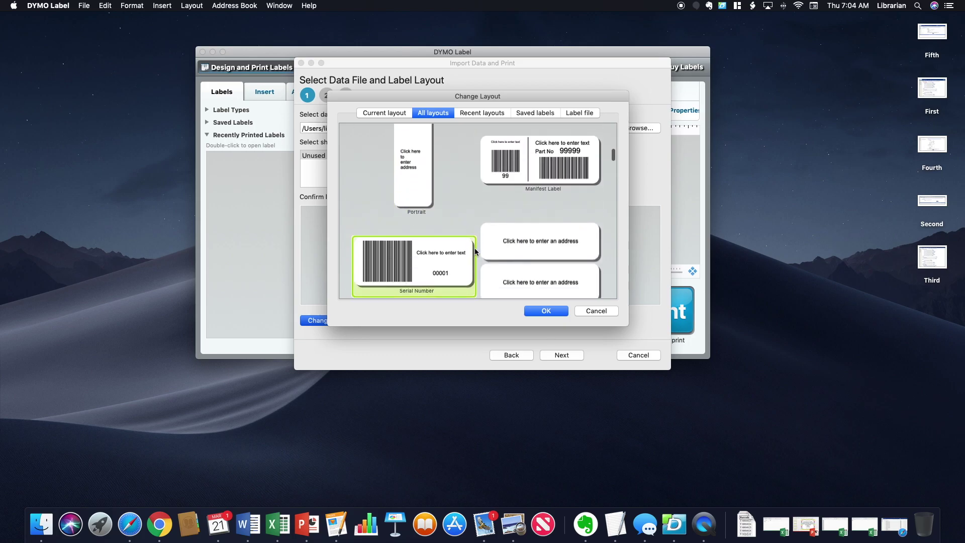
{"action": "scroll", "coordinate": [475, 248], "scroll_direction": "down", "scroll_amount": 10}
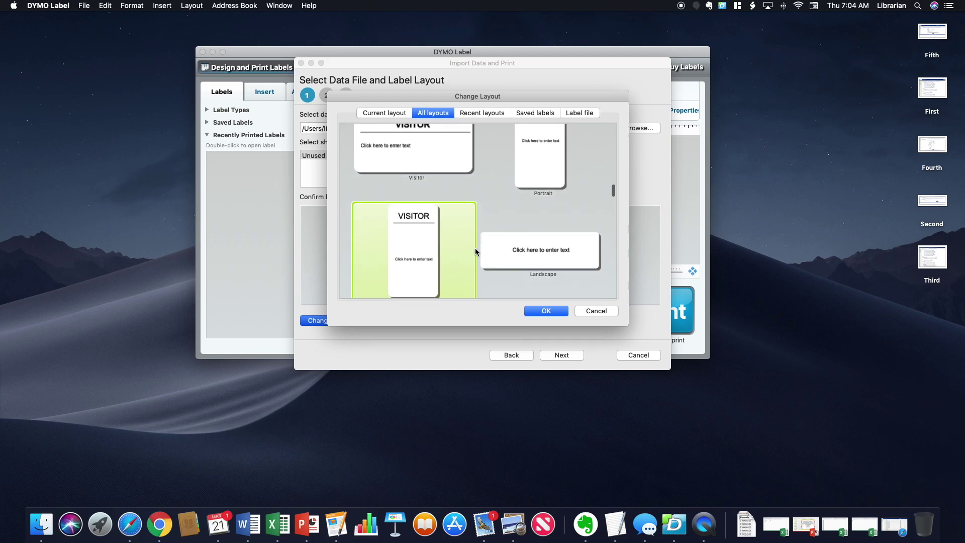
{"action": "scroll", "coordinate": [475, 248], "scroll_direction": "down", "scroll_amount": 10}
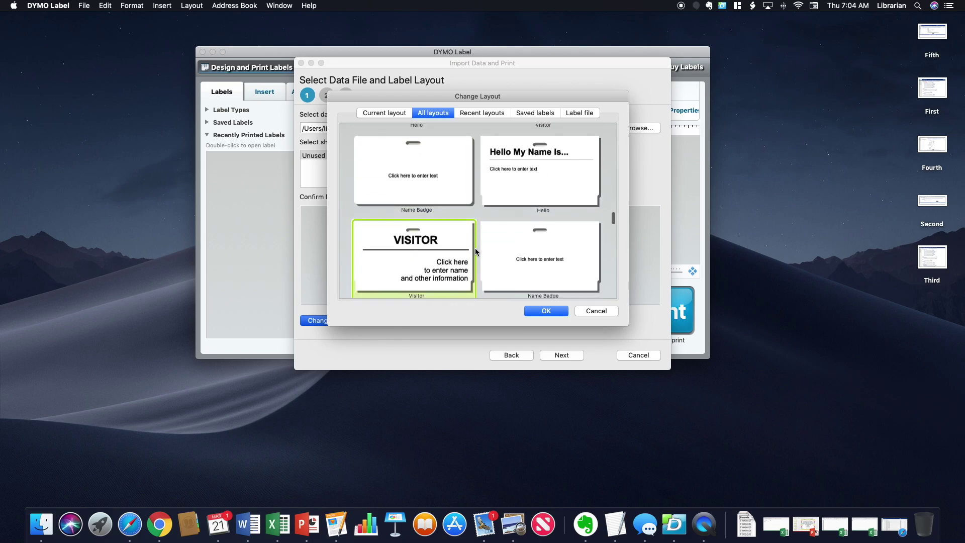
{"action": "scroll", "coordinate": [475, 249], "scroll_direction": "down", "scroll_amount": 10}
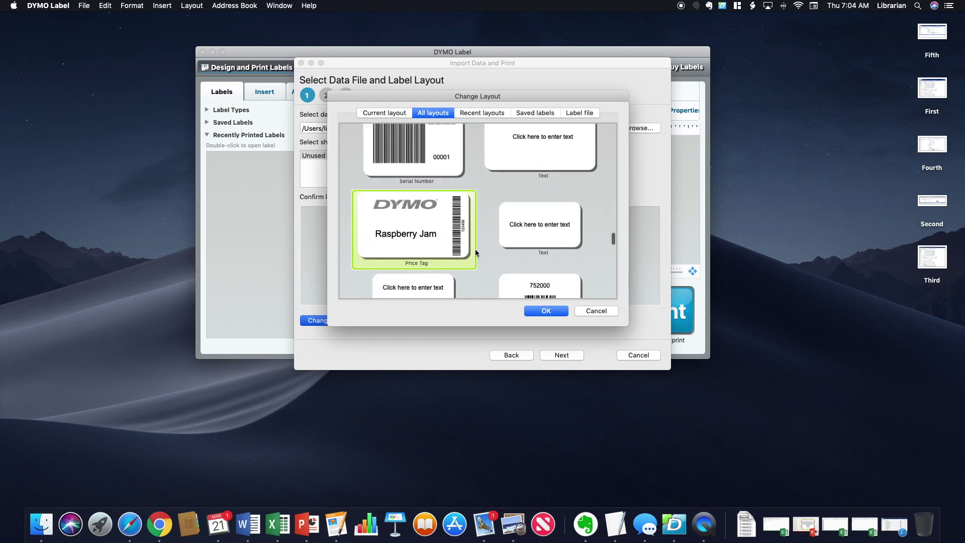
{"action": "scroll", "coordinate": [476, 250], "scroll_direction": "up", "scroll_amount": 15}
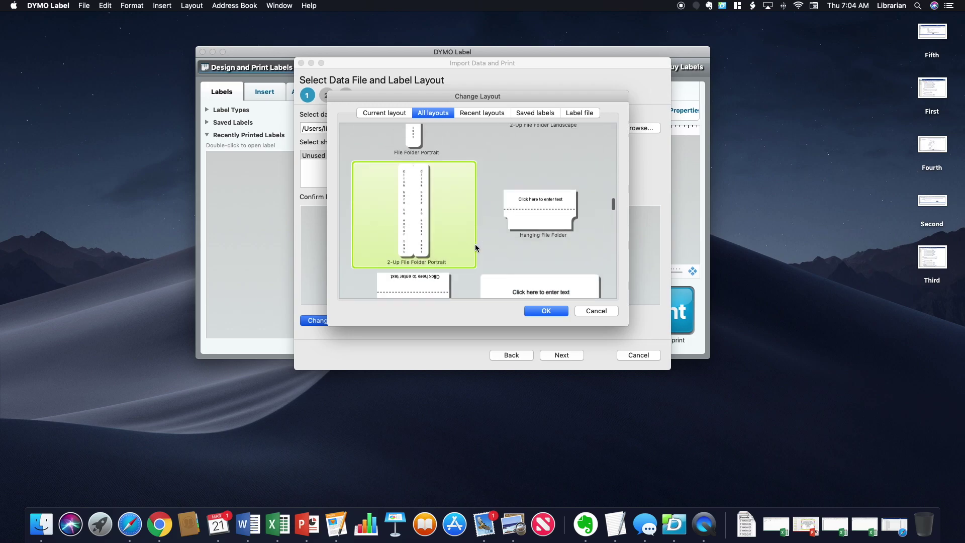
{"action": "scroll", "coordinate": [475, 248], "scroll_direction": "up", "scroll_amount": 5}
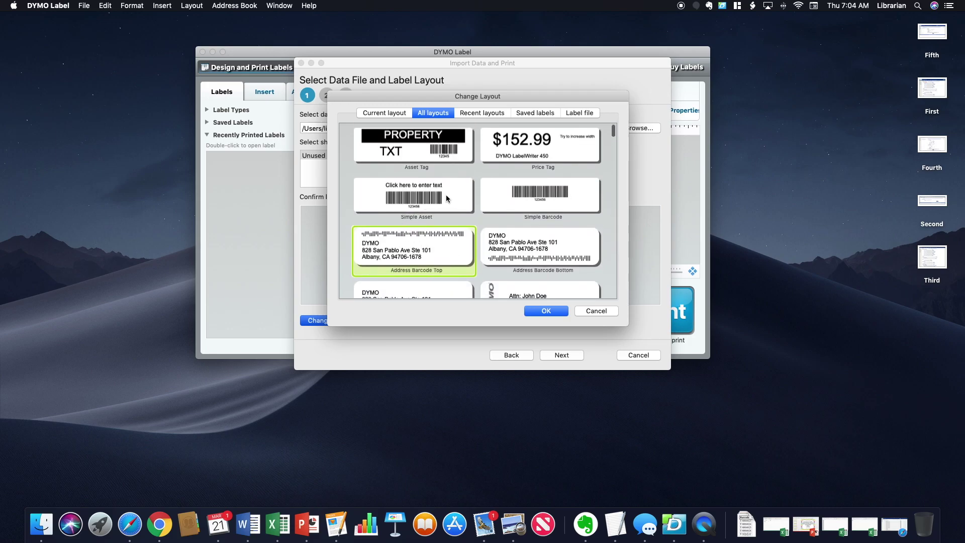
{"action": "left_click", "coordinate": [451, 206]}
{"action": "scroll", "coordinate": [453, 211], "scroll_direction": "down", "scroll_amount": 1}
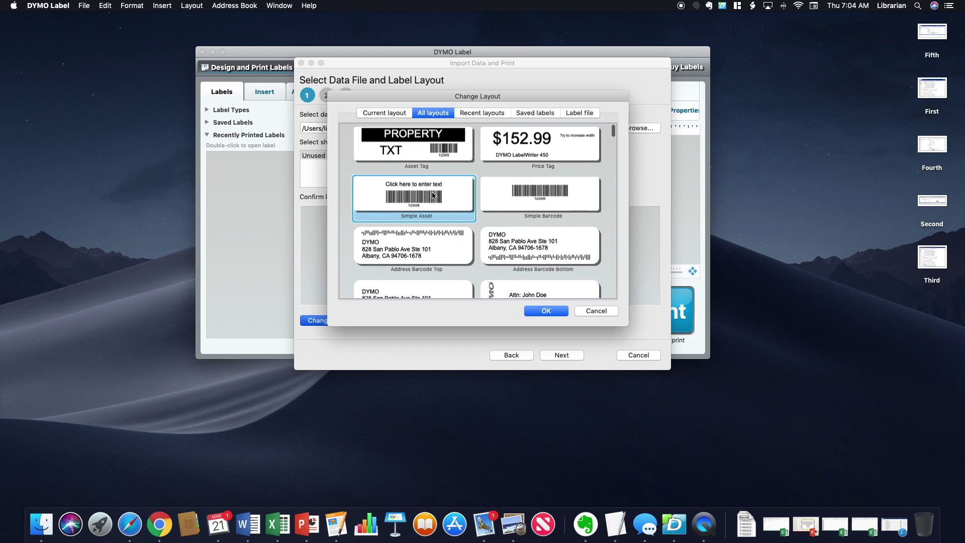
{"action": "left_click", "coordinate": [554, 312]}
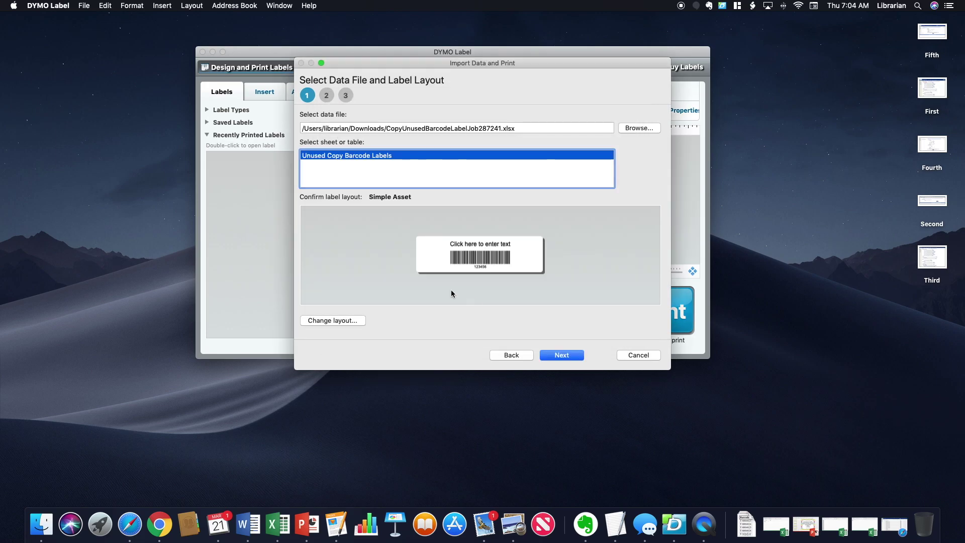
- Label text 'Meadow View Elementary' over a barcode from the Barcode Number column, first row as field names
{"action": "left_click", "coordinate": [561, 355]}
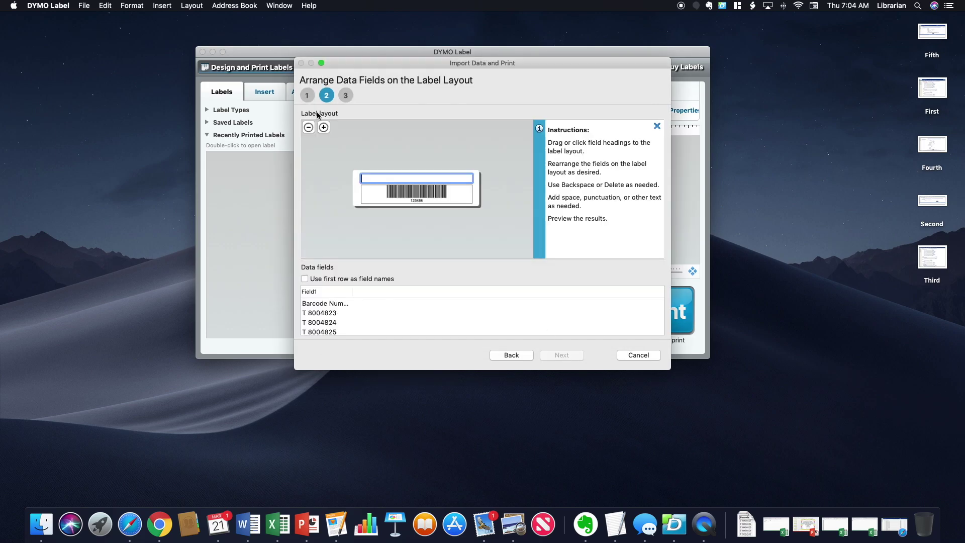
{"action": "type", "text": "Meadow View Ele"}
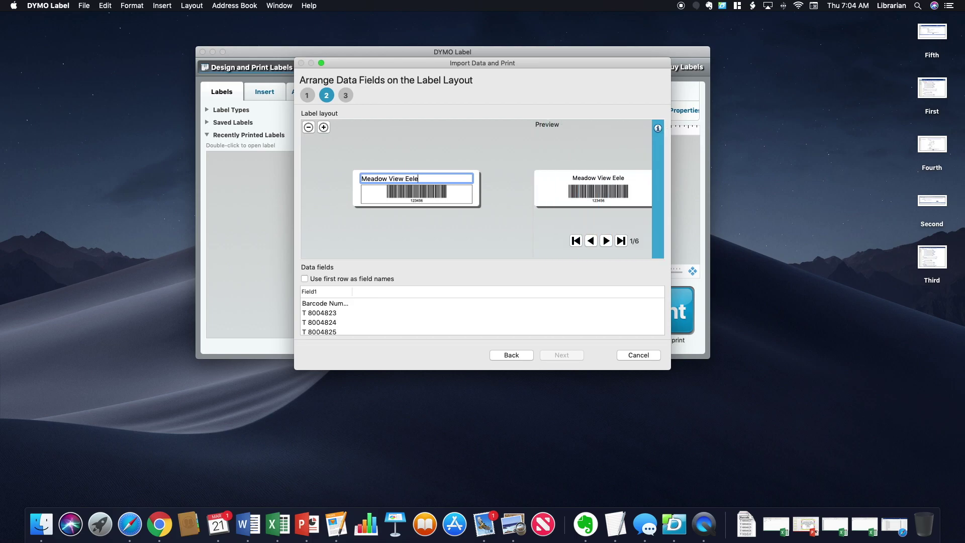
{"action": "type", "text": "mentary"}
{"action": "left_click", "coordinate": [305, 279]}
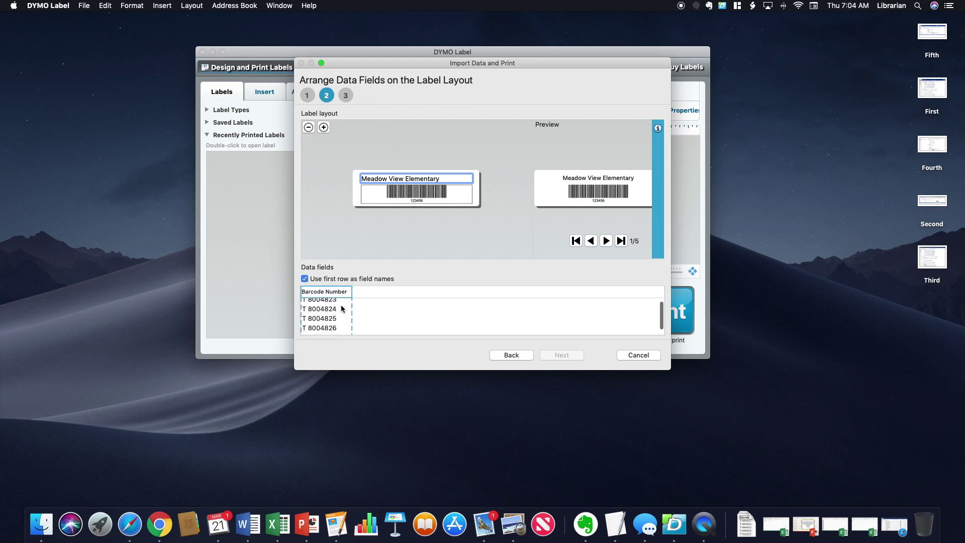
{"action": "left_click", "coordinate": [417, 199]}
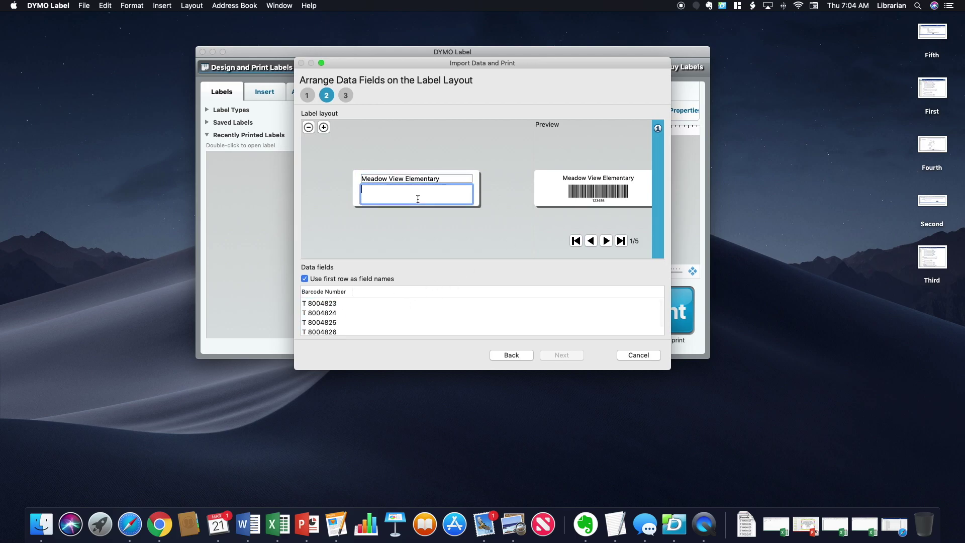
{"action": "double_click", "coordinate": [324, 292]}
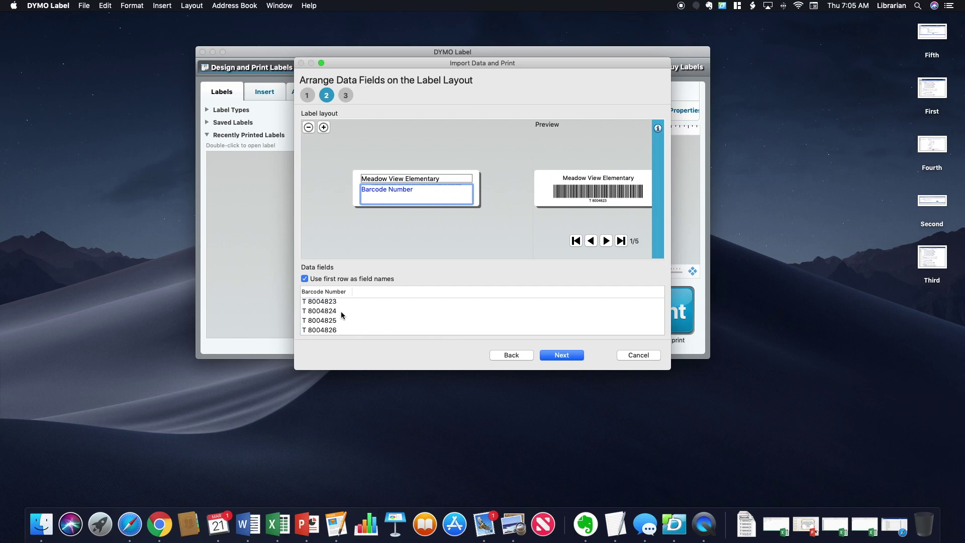
{"action": "left_click", "coordinate": [346, 292]}
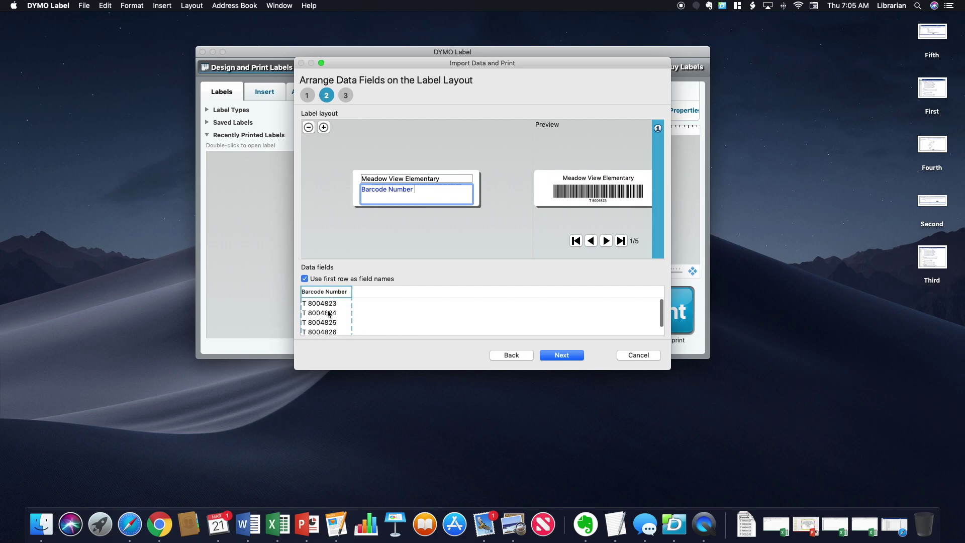
{"action": "left_click", "coordinate": [562, 354]}
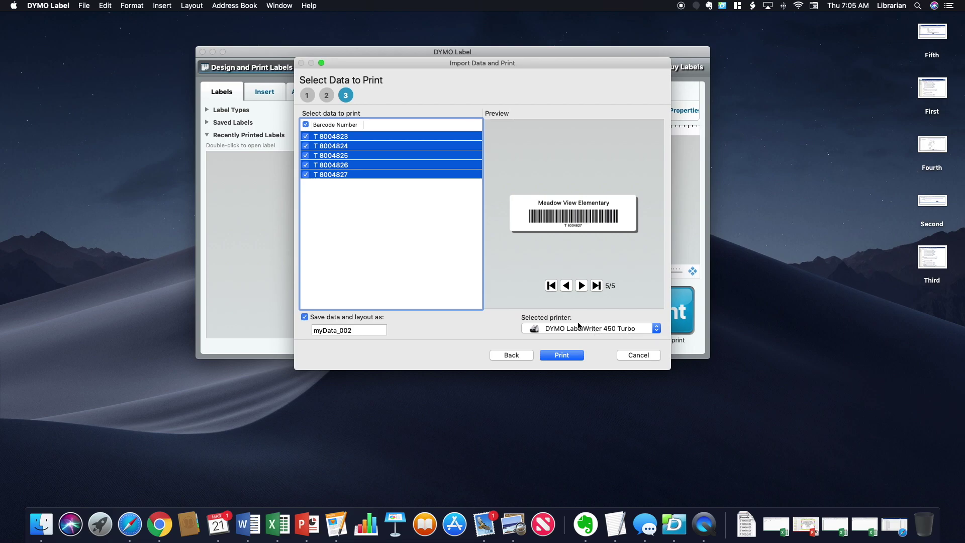
- Cancel the Import Data and Print wizard, returning to the blank address label
{"action": "left_click", "coordinate": [638, 356]}
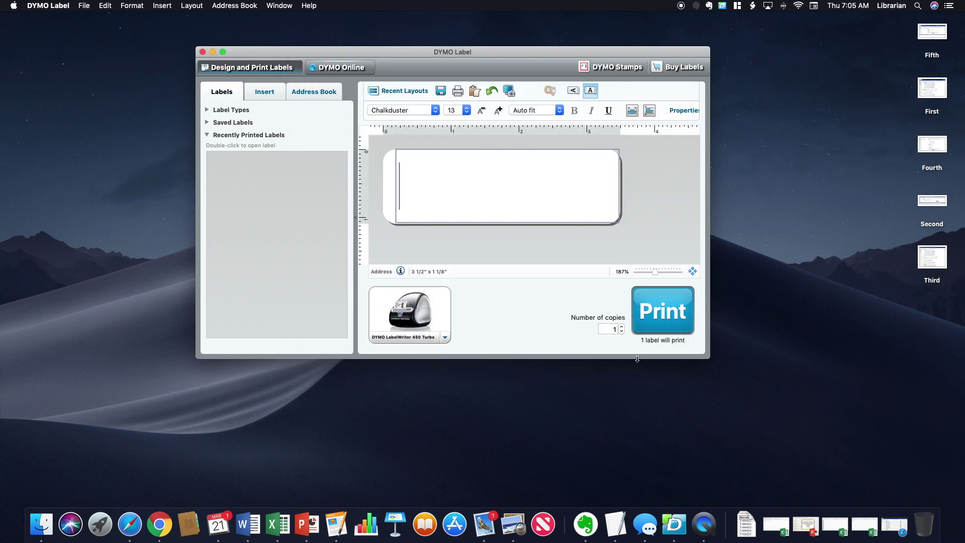
- Reopen the saved Current Unused Barcode Labels import from the File menu
{"action": "left_click", "coordinate": [85, 6]}
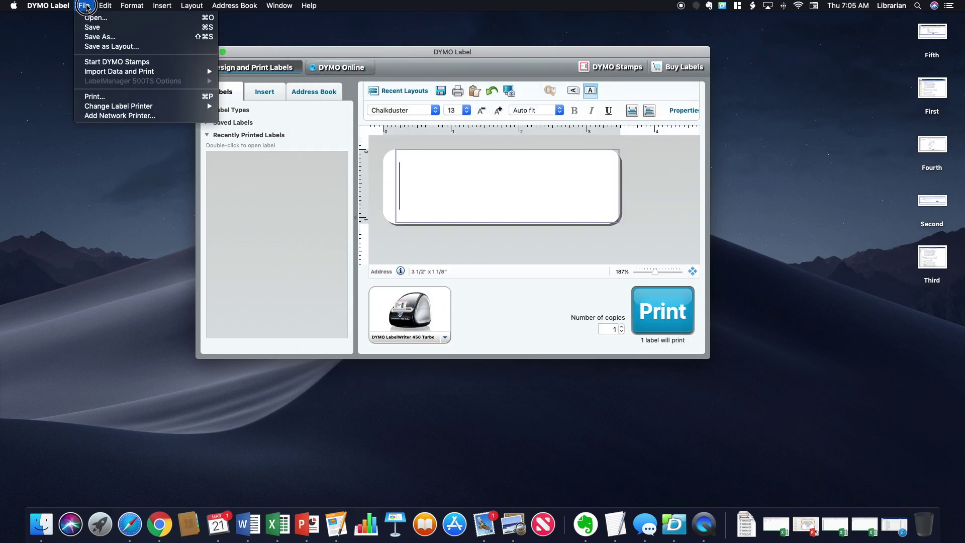
{"action": "mouse_move", "coordinate": [206, 71]}
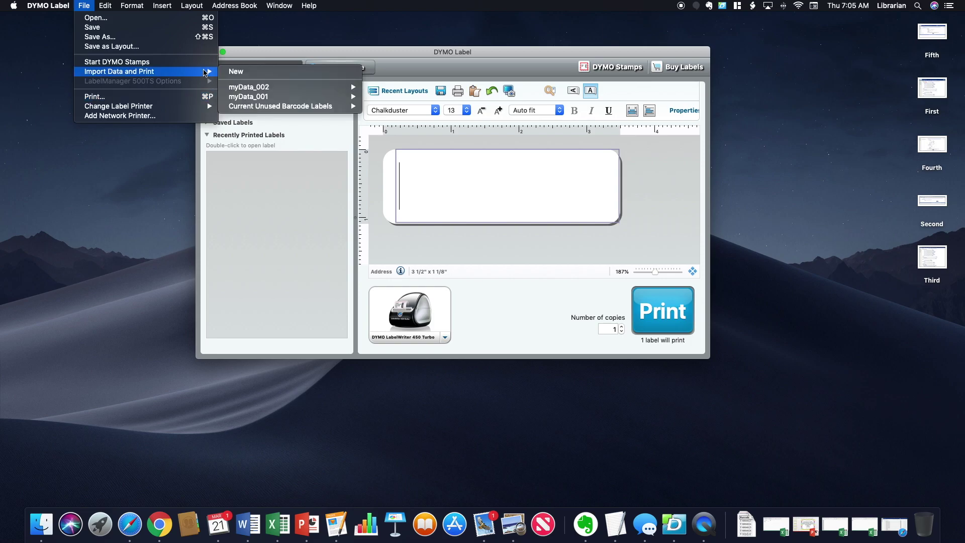
{"action": "mouse_move", "coordinate": [286, 108]}
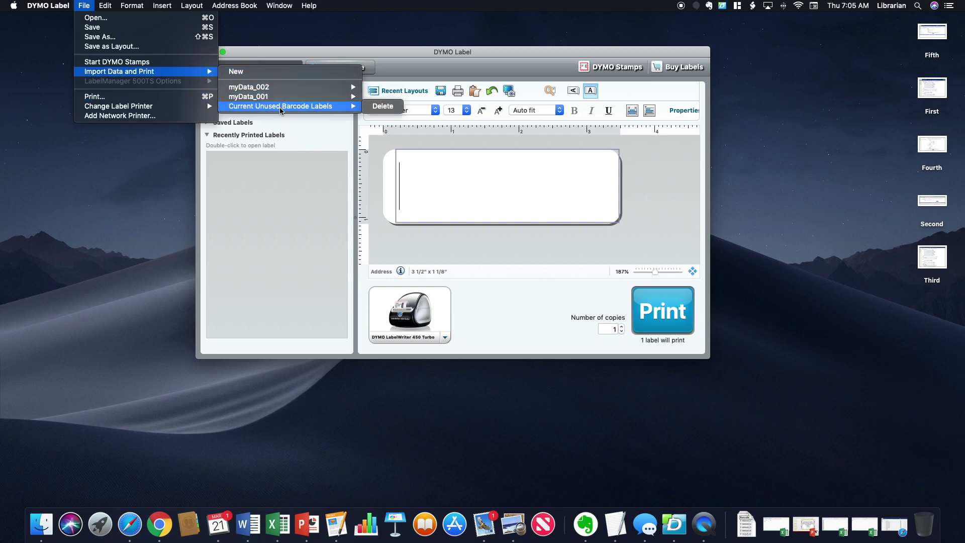
{"action": "left_click", "coordinate": [279, 107]}
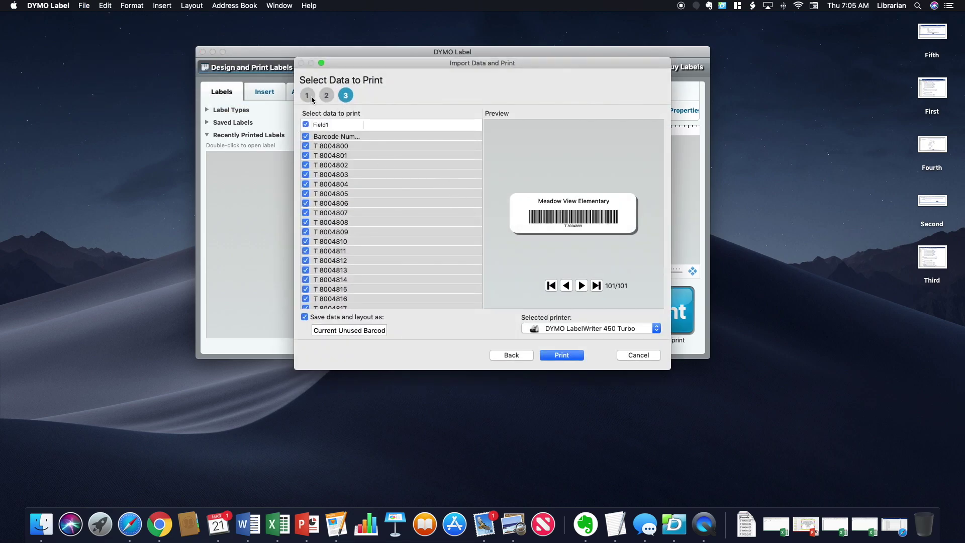
- Untick all barcodes, select only T 8004813, and close the import dialog
{"action": "scroll", "coordinate": [331, 177], "scroll_direction": "down", "scroll_amount": 1}
{"action": "scroll", "coordinate": [332, 177], "scroll_direction": "down", "scroll_amount": 15}
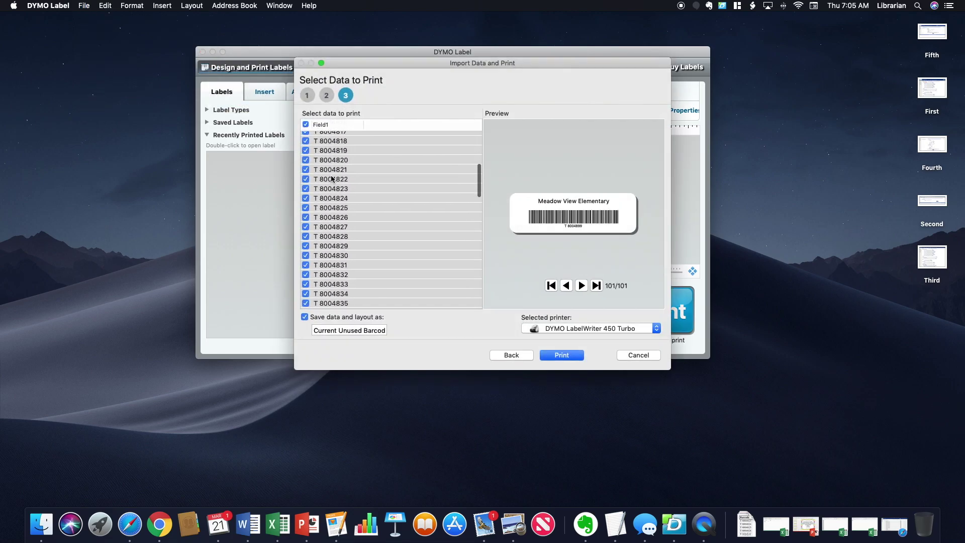
{"action": "scroll", "coordinate": [334, 177], "scroll_direction": "up", "scroll_amount": 3}
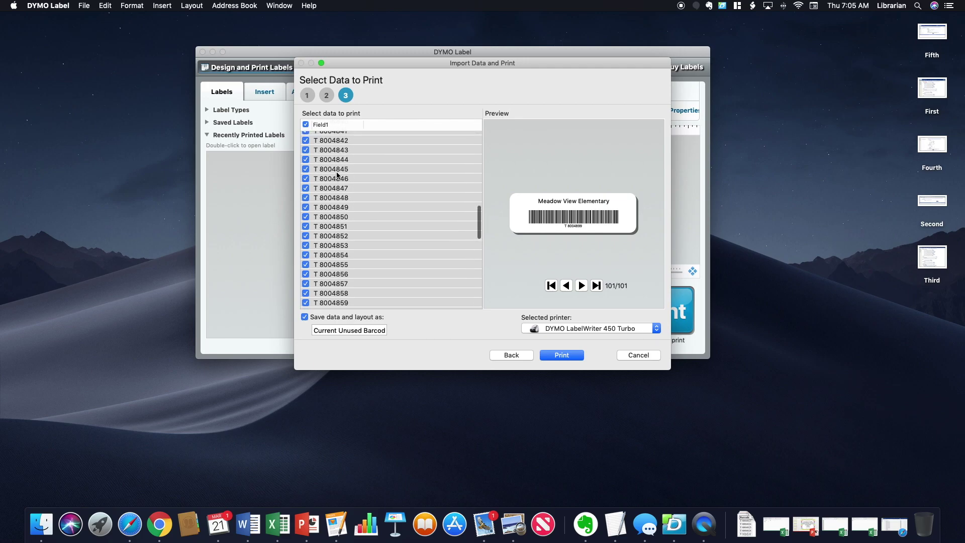
{"action": "scroll", "coordinate": [332, 173], "scroll_direction": "up", "scroll_amount": 10}
{"action": "scroll", "coordinate": [308, 164], "scroll_direction": "up", "scroll_amount": 3}
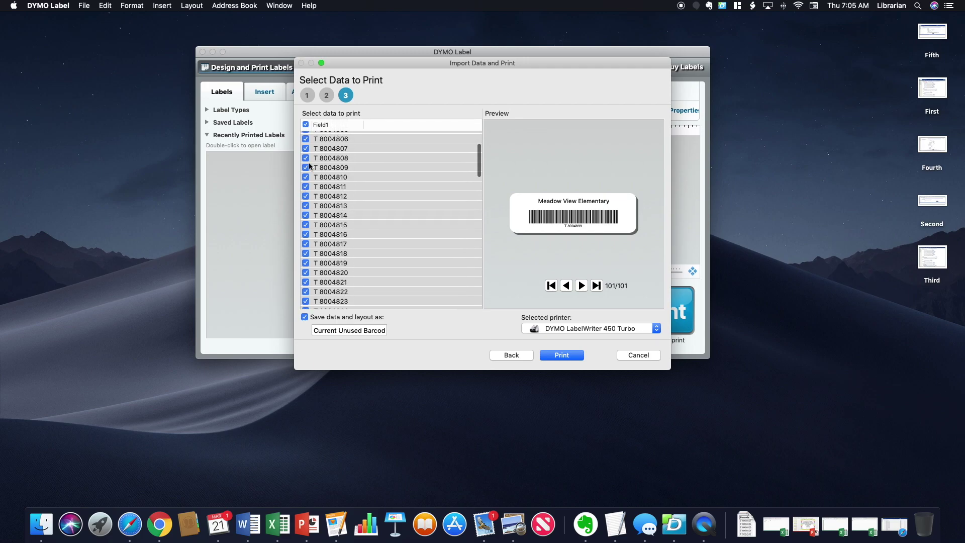
{"action": "left_click", "coordinate": [305, 124]}
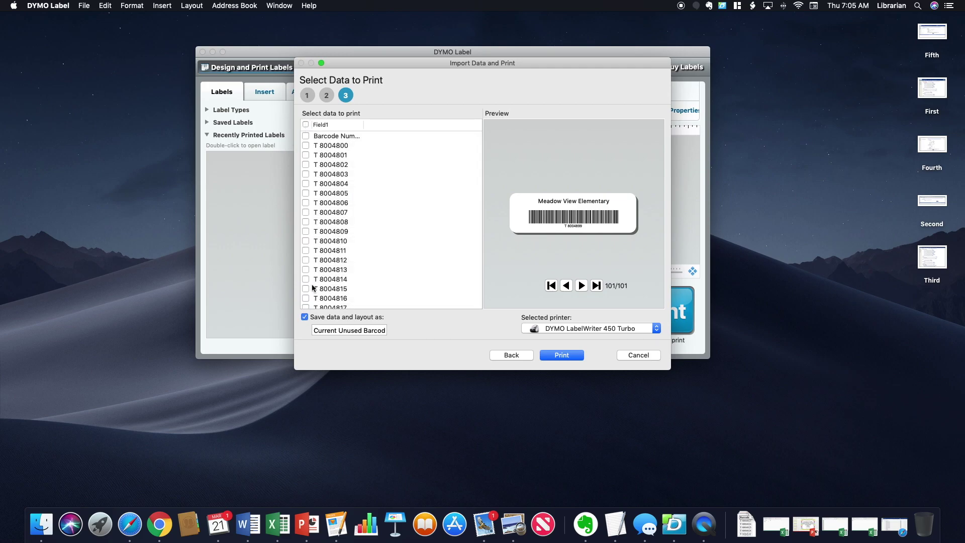
{"action": "left_click", "coordinate": [305, 269]}
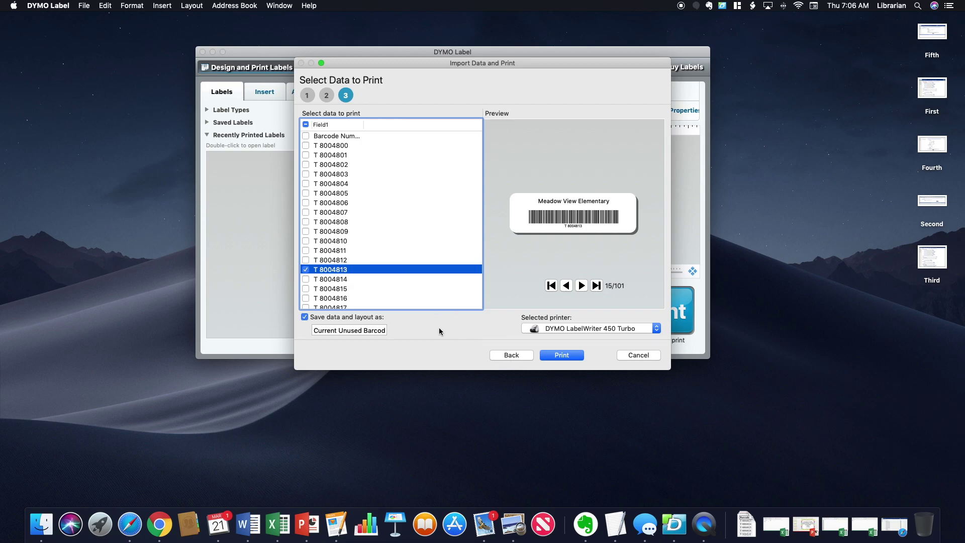
{"action": "left_click", "coordinate": [641, 355]}
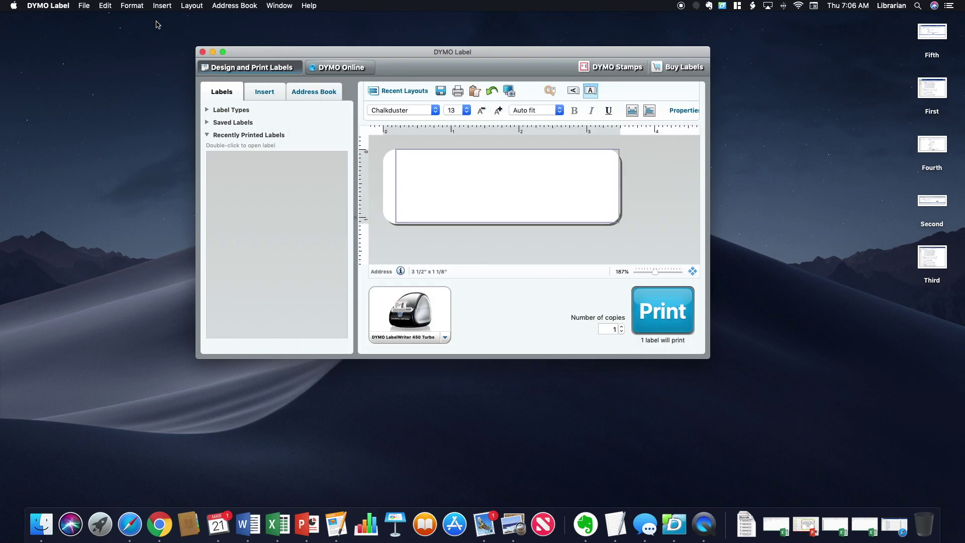